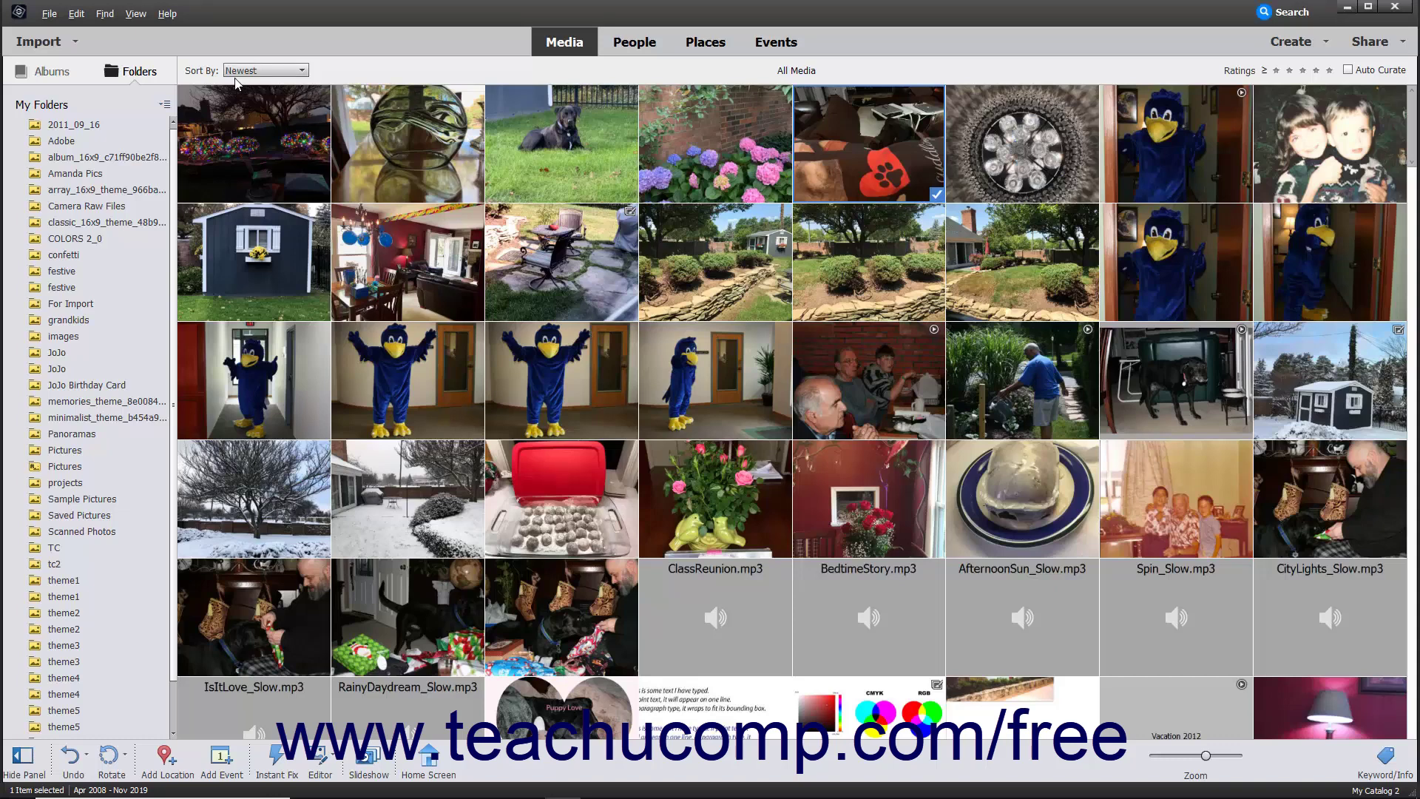
click(48, 13)
mouse_move(115, 36)
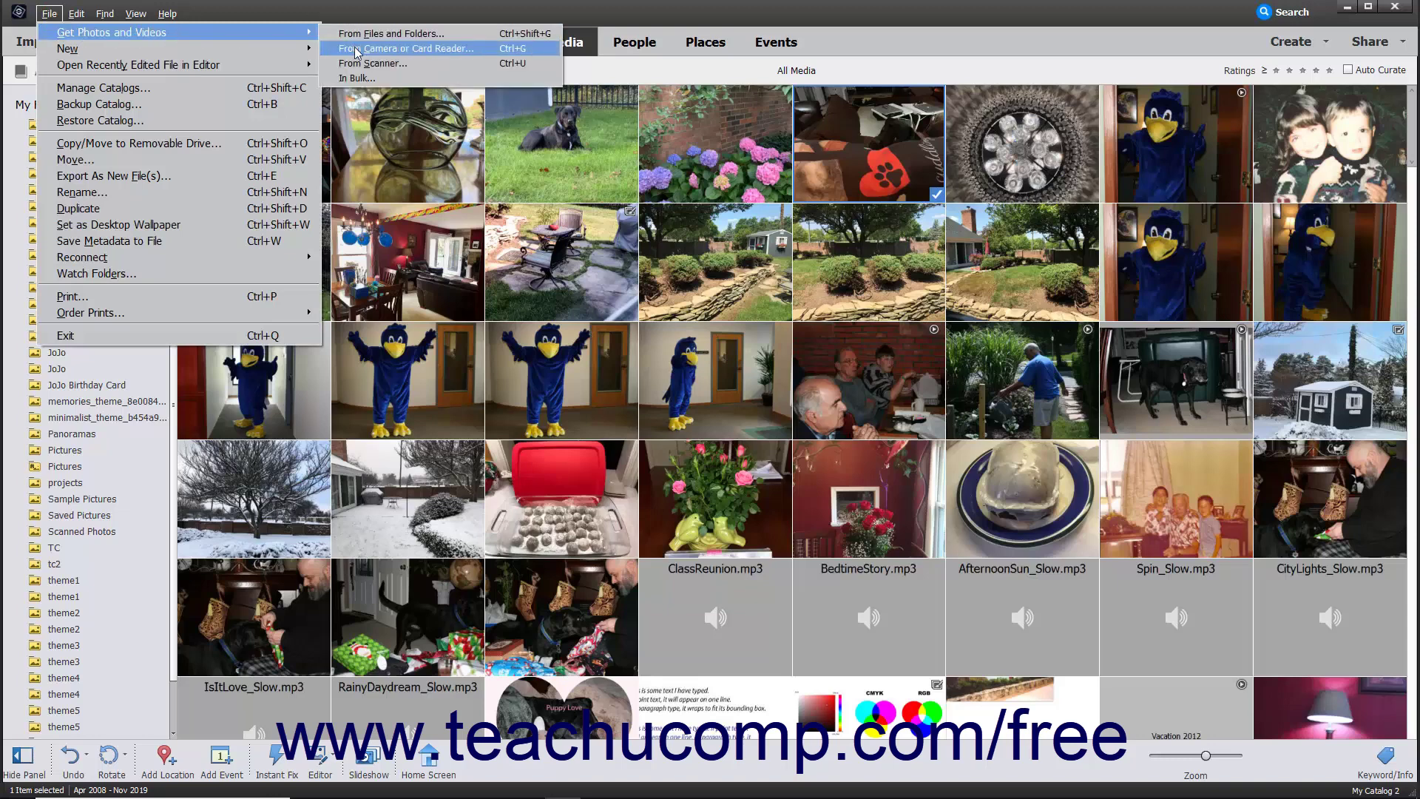
click(346, 10)
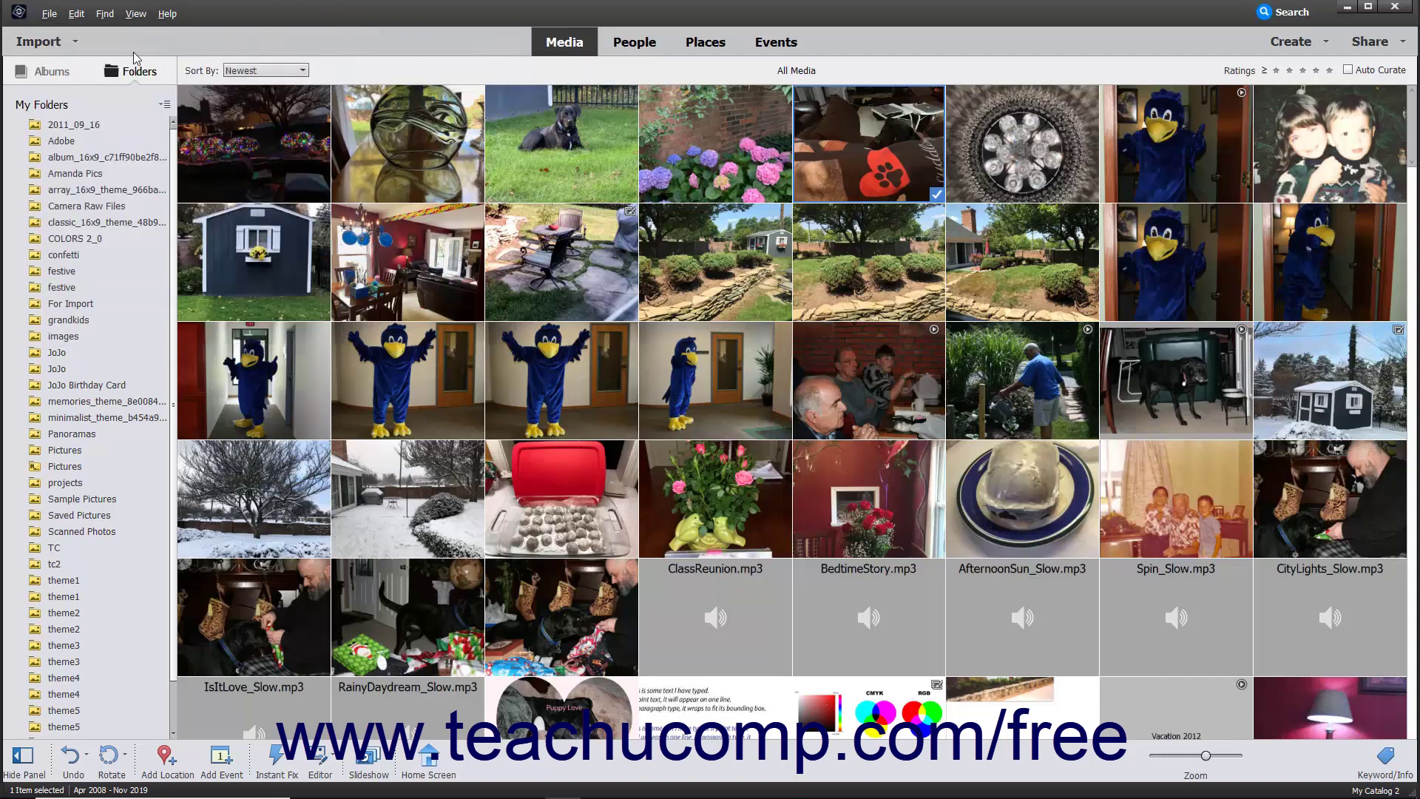
Step: Start an import from a camera or card reader with the Canon EOS DIGITAL REBEL XTi as the source device
click(62, 44)
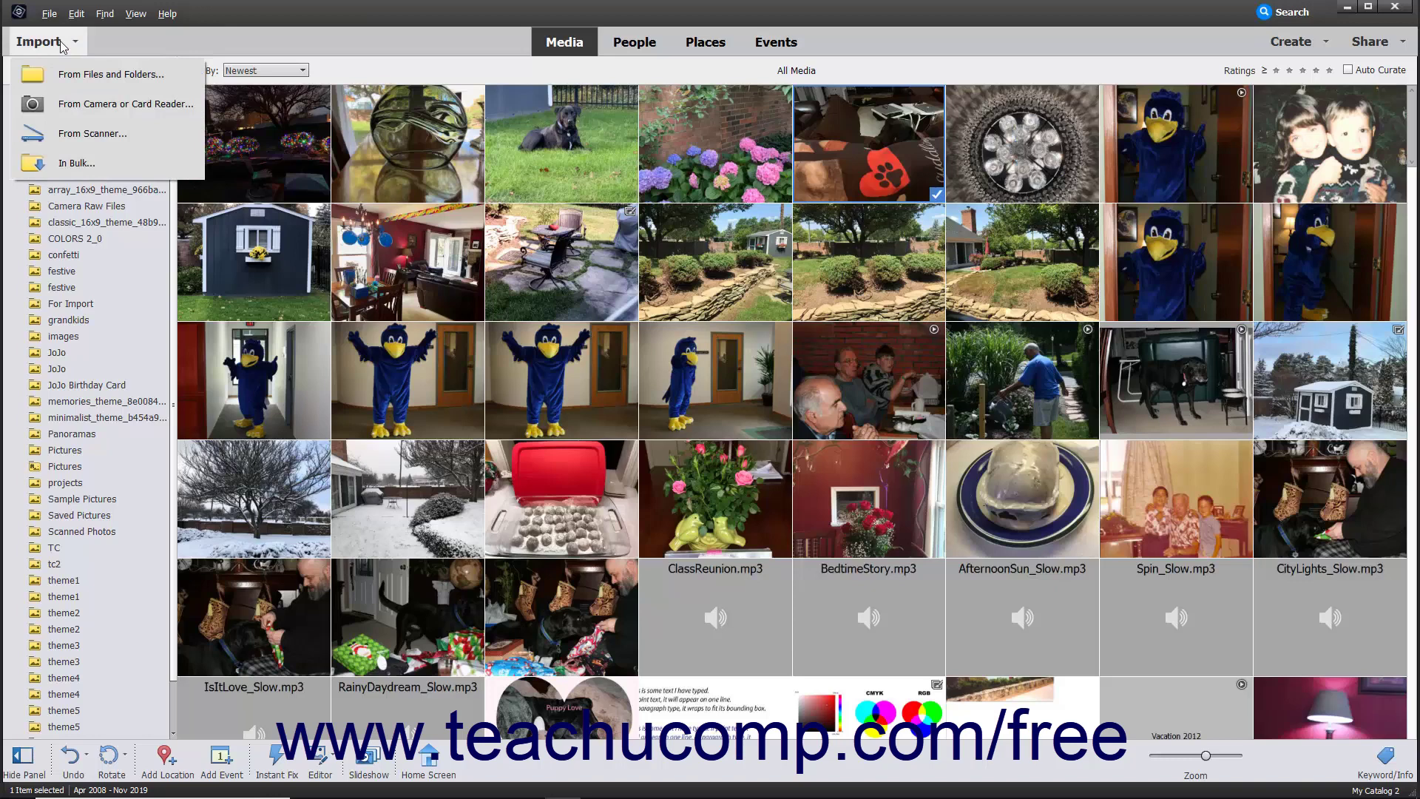
click(74, 102)
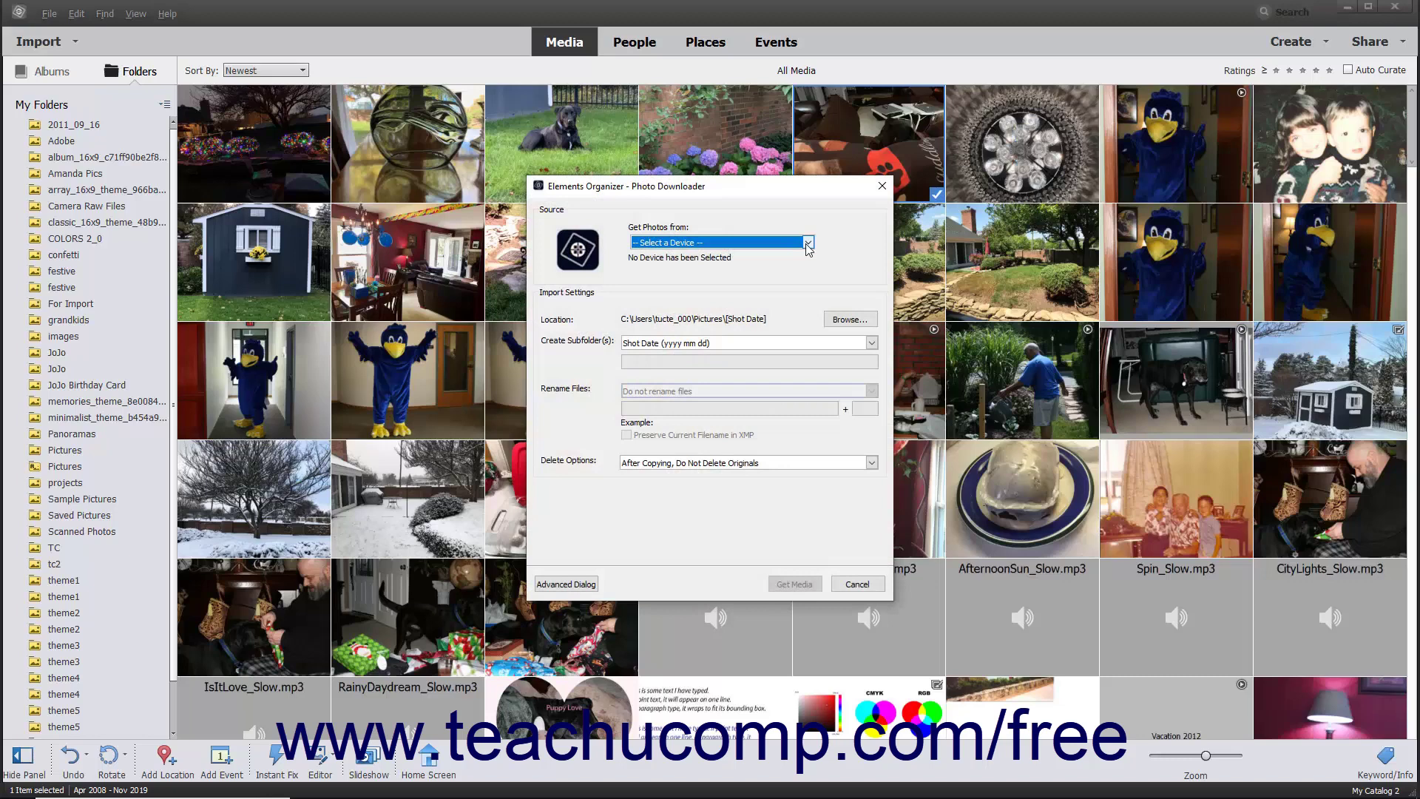
click(808, 243)
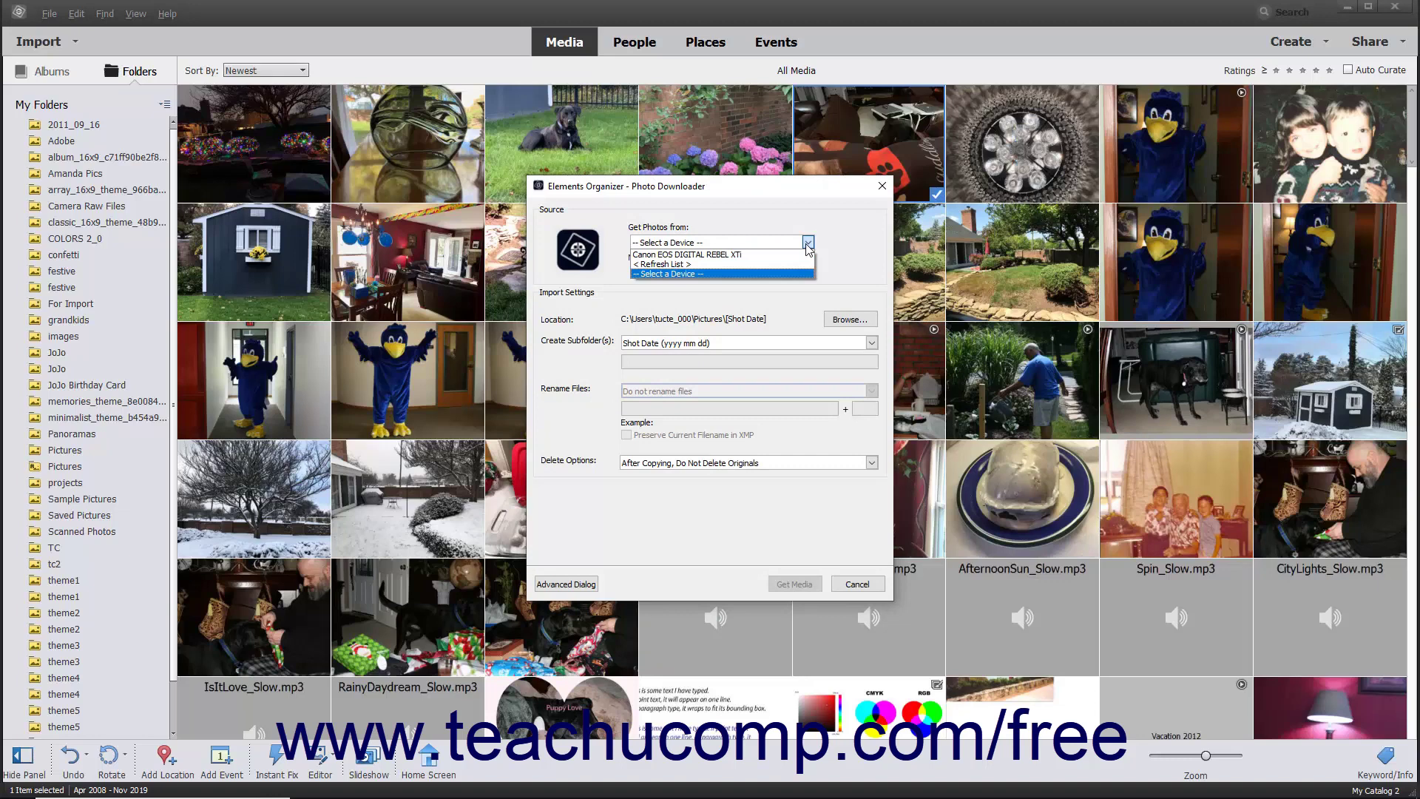
click(772, 255)
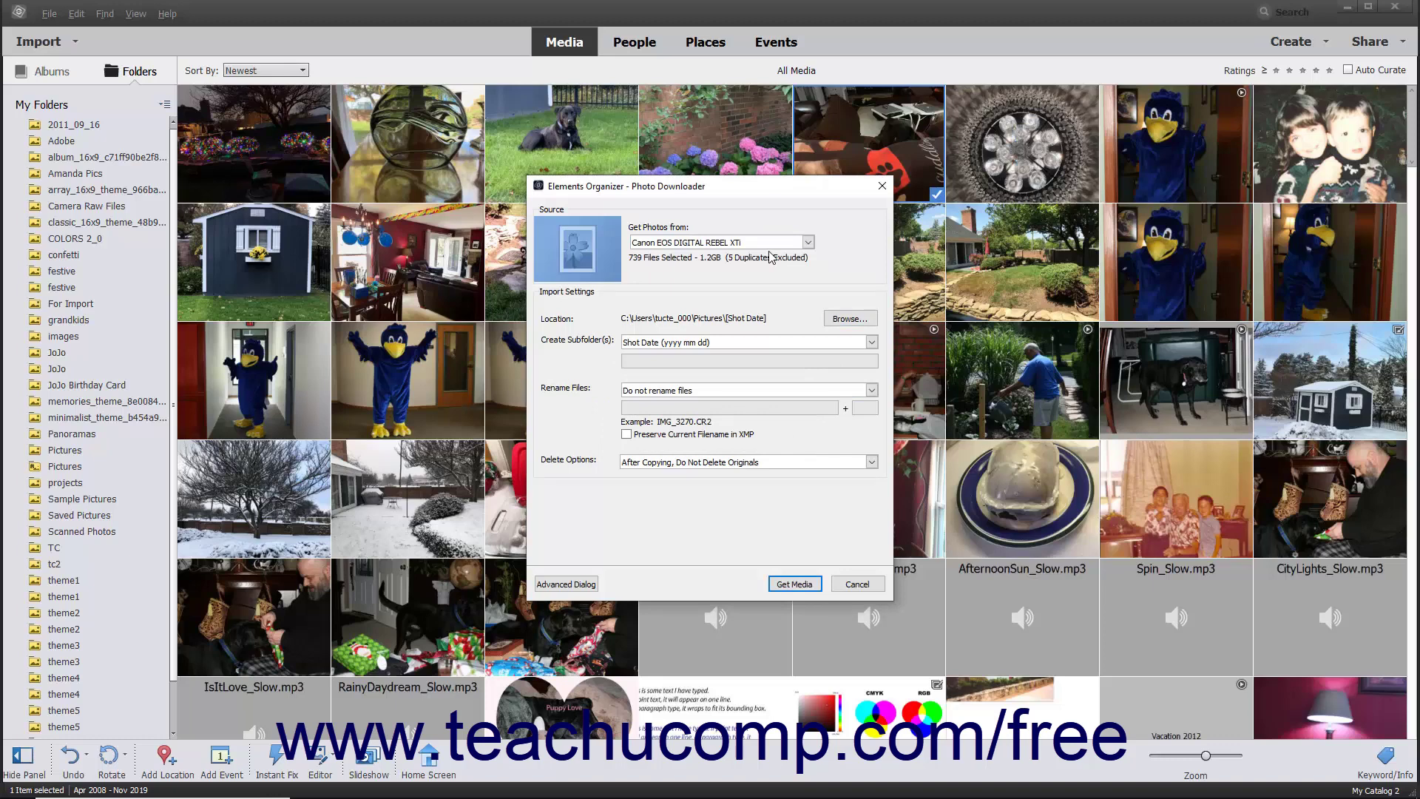
Step: Set the import location to the import1 folder inside Pictures
click(583, 293)
click(838, 319)
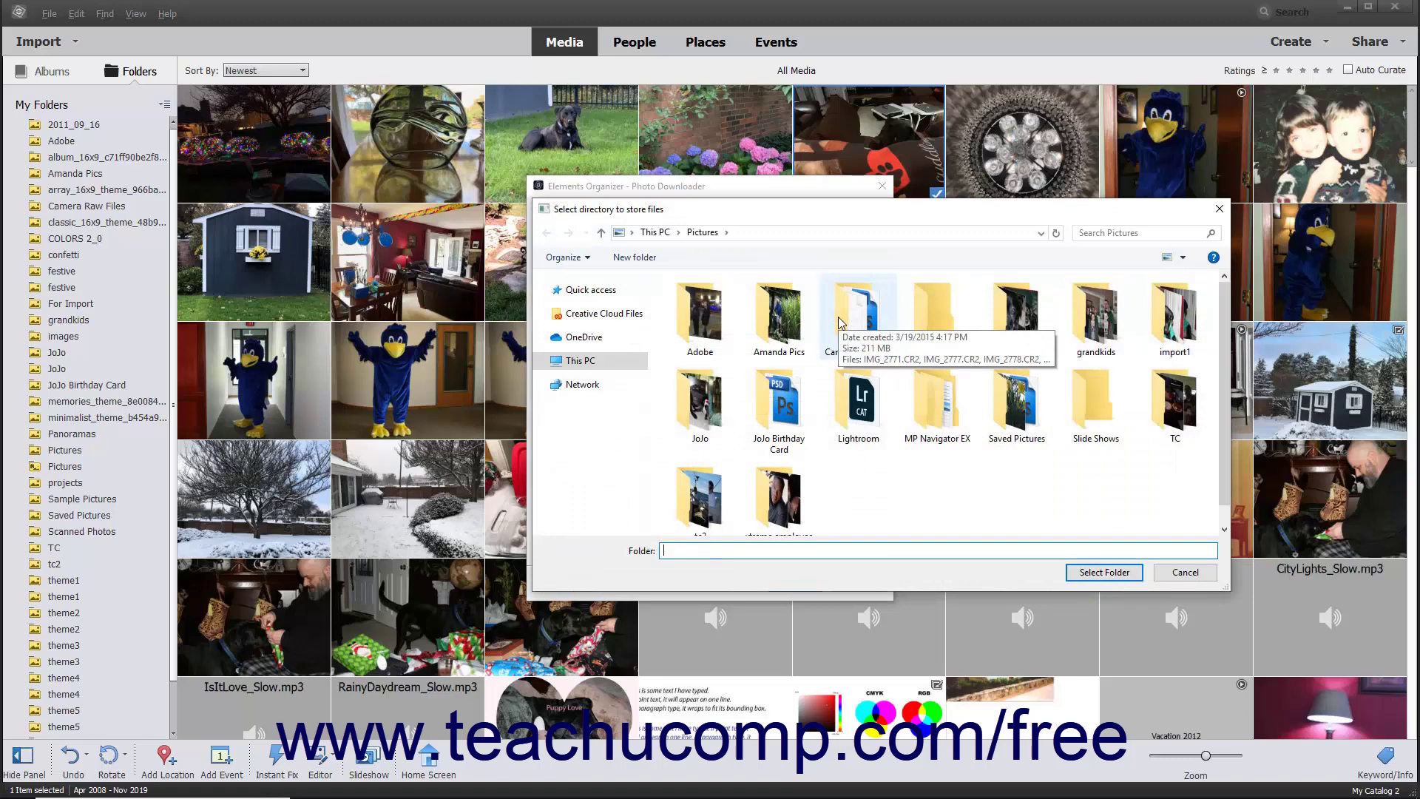
click(1166, 331)
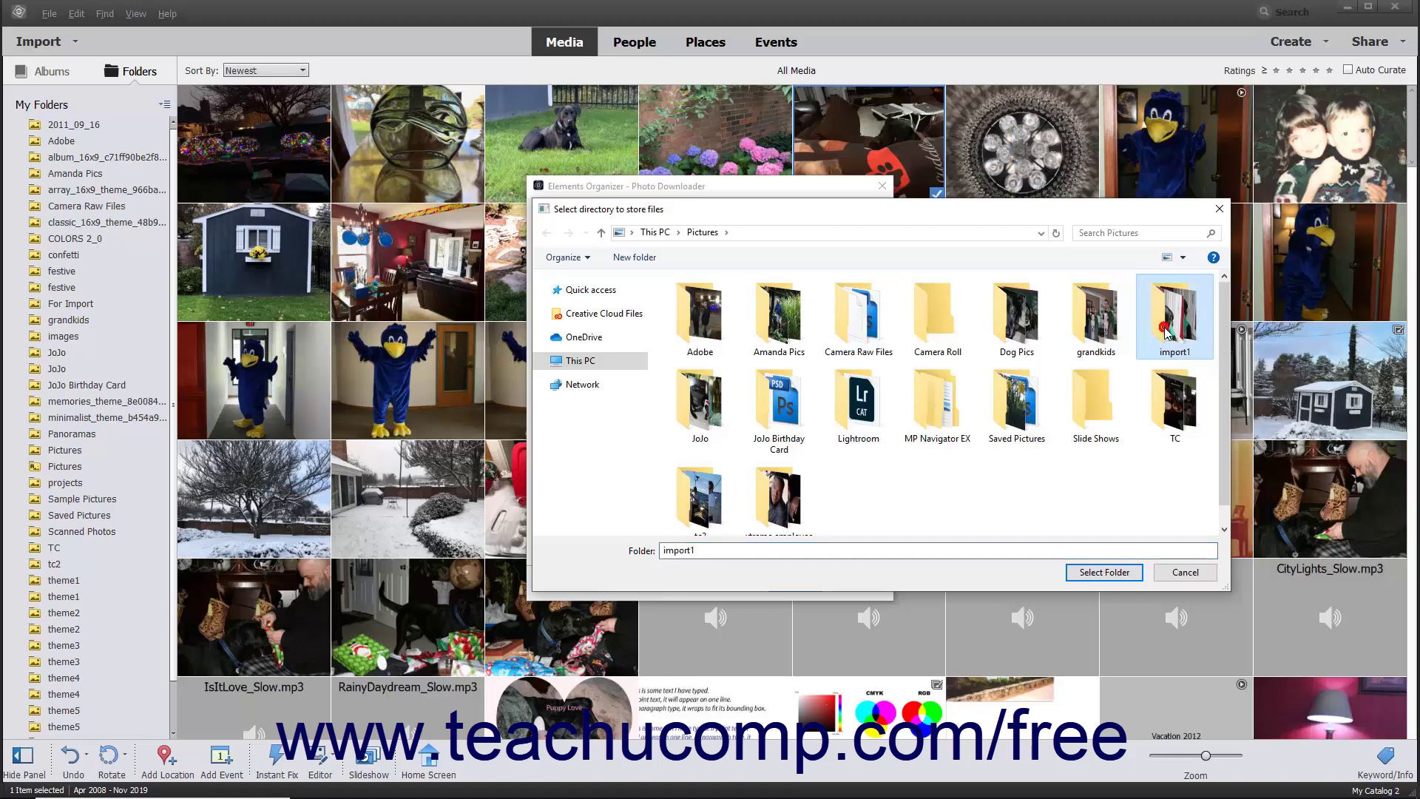
click(1095, 579)
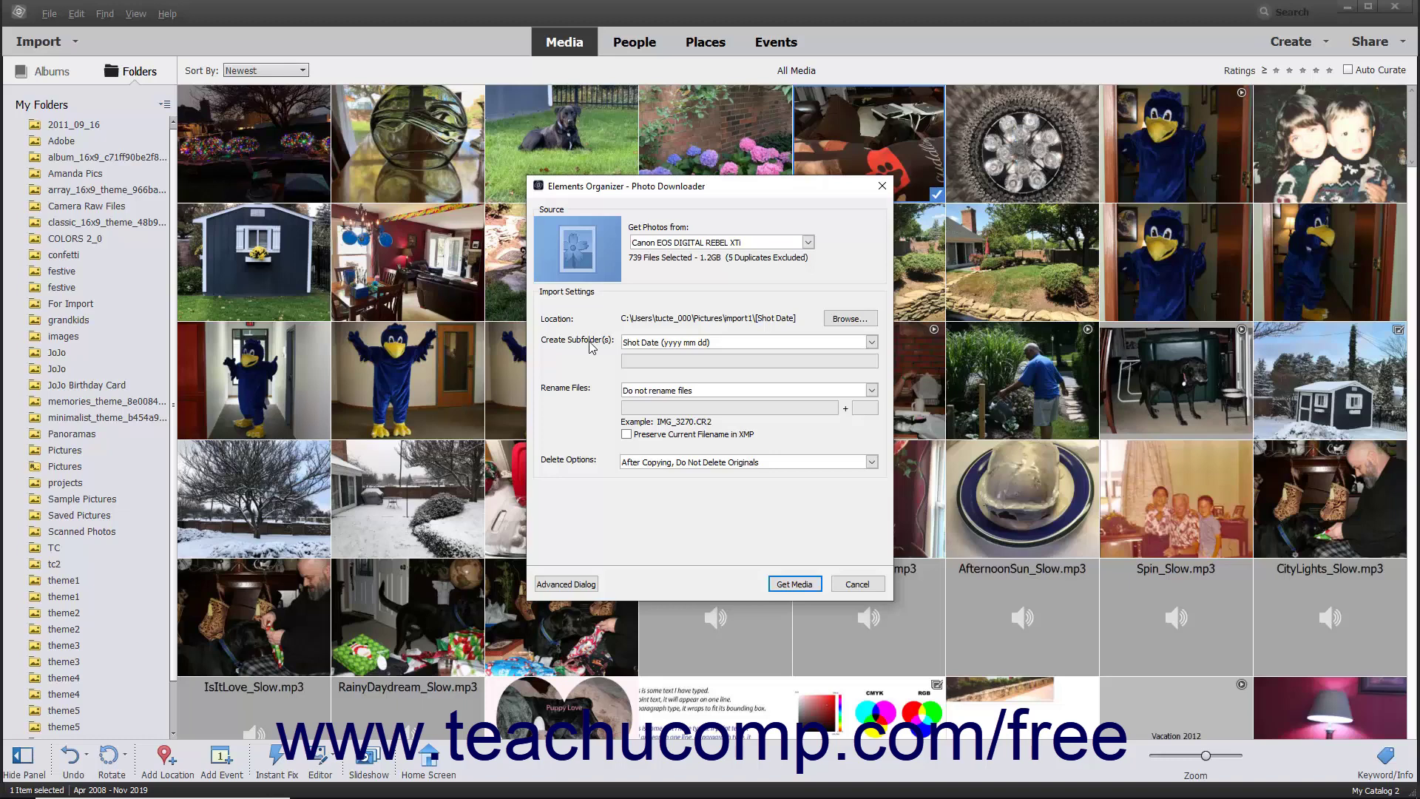
Step: Try the None and Custom Name options for creating subfolders in the import location
click(872, 343)
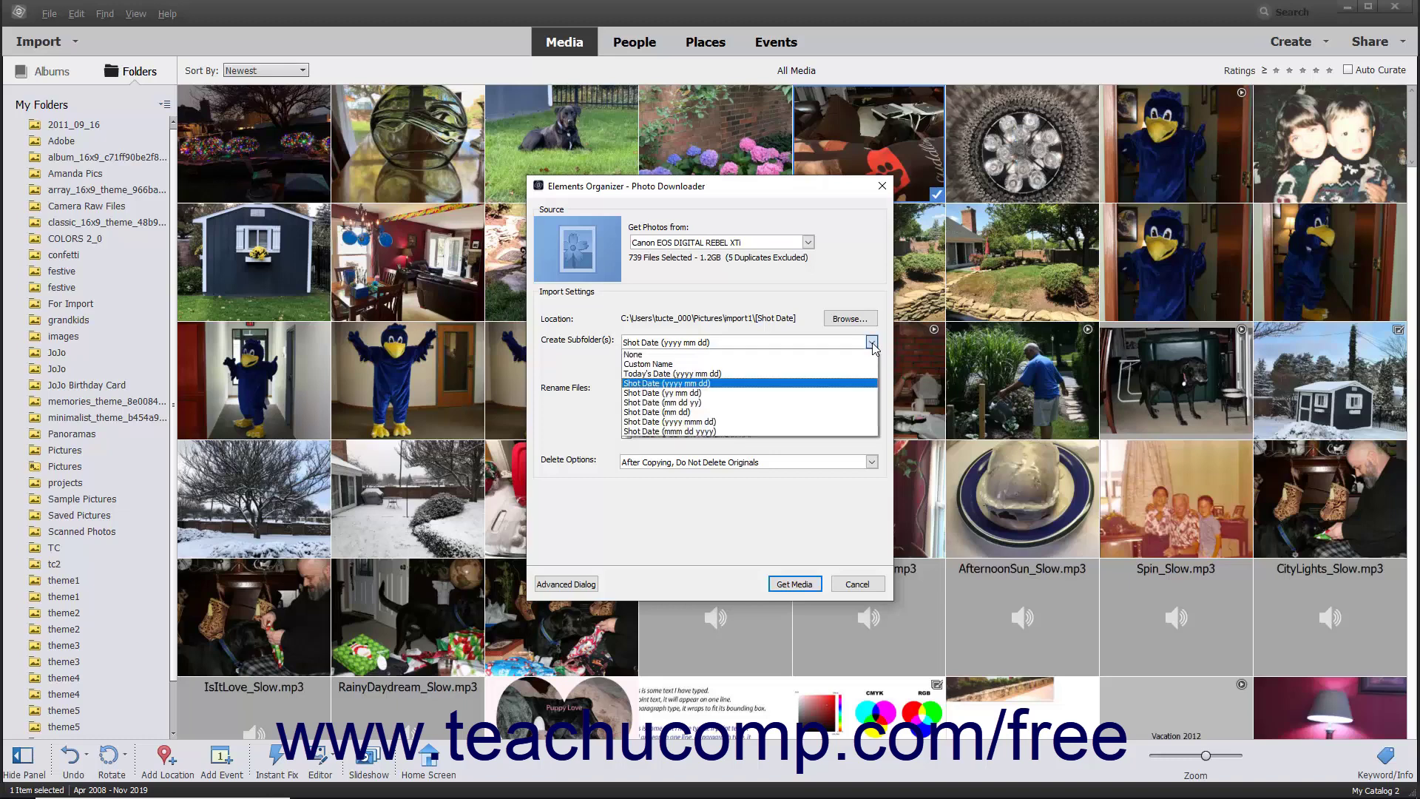
click(872, 344)
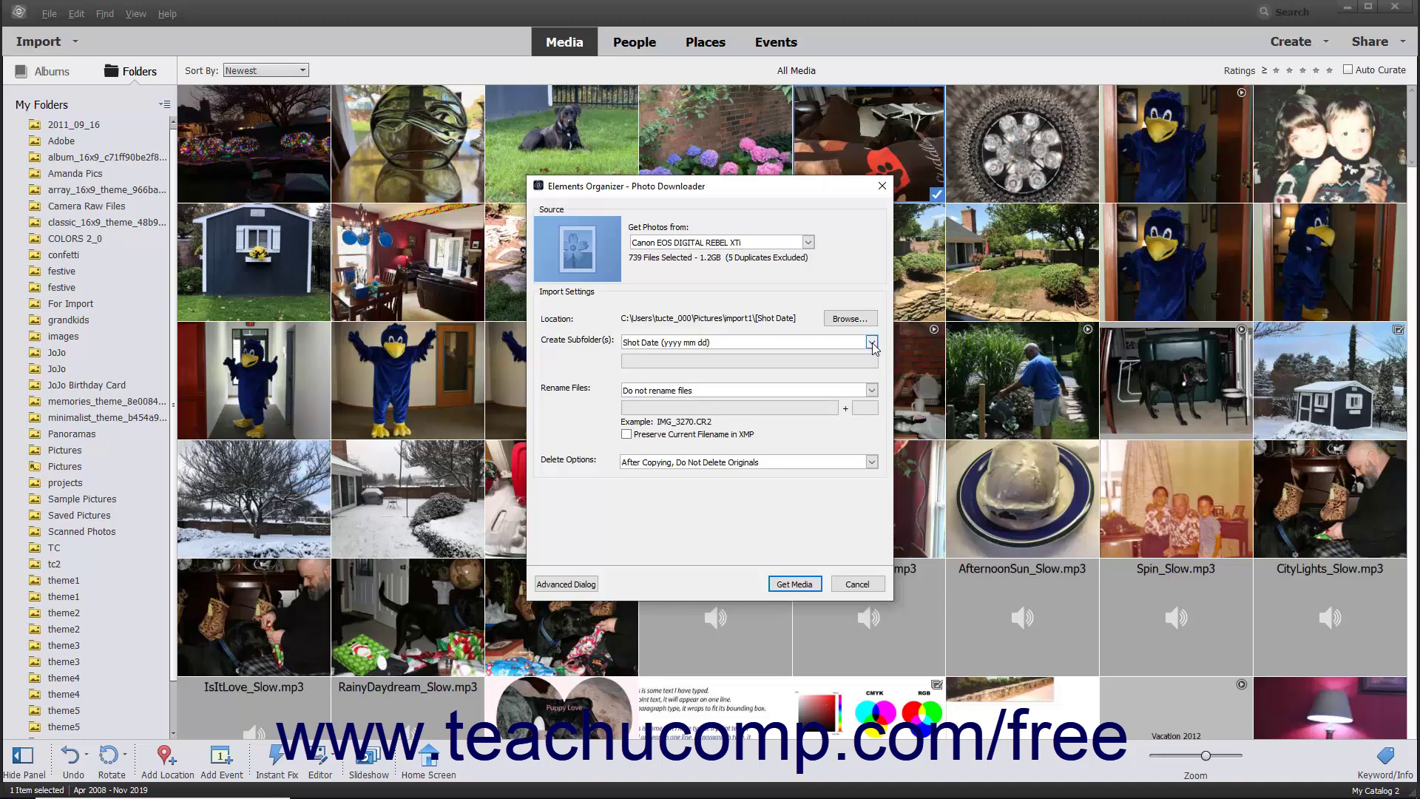
click(873, 344)
click(836, 353)
click(872, 344)
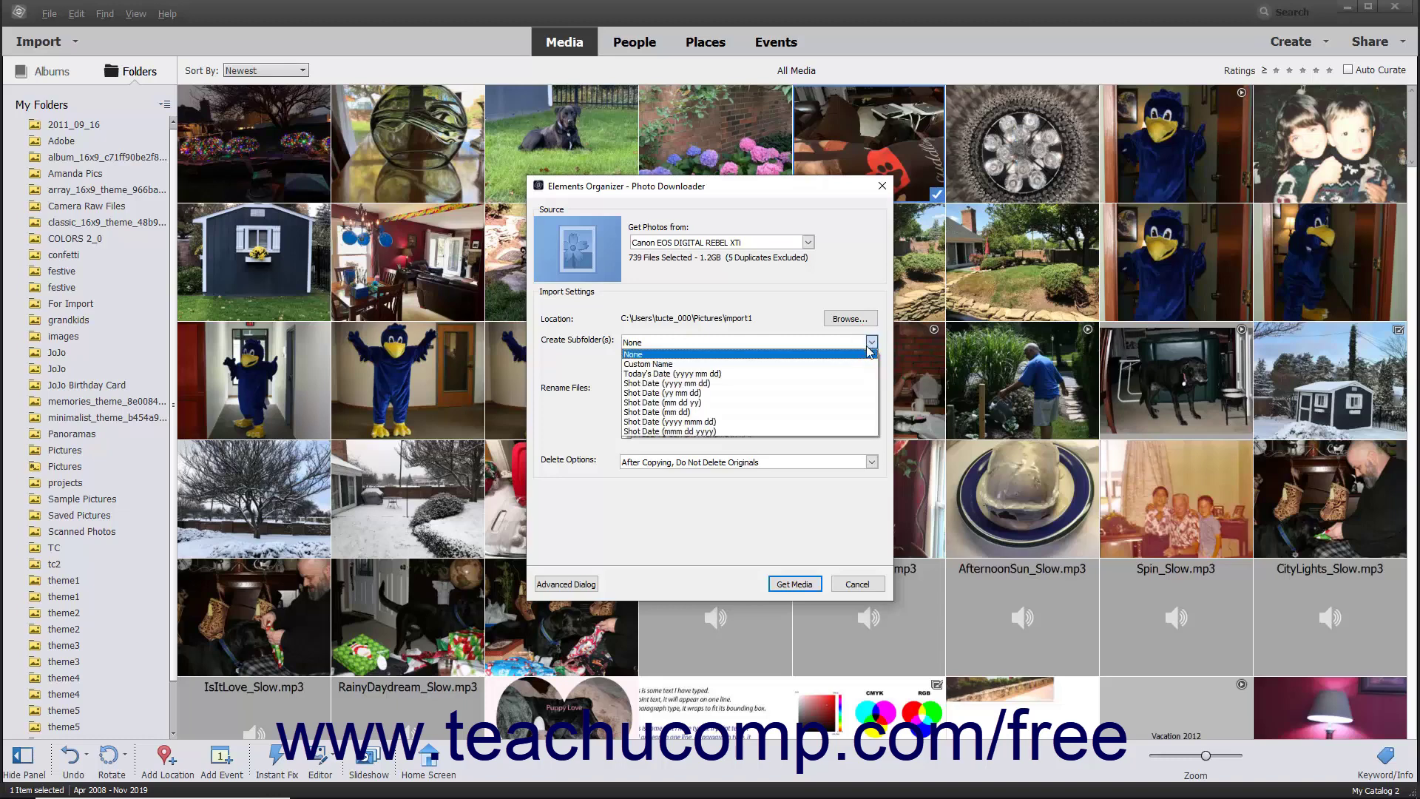
click(825, 364)
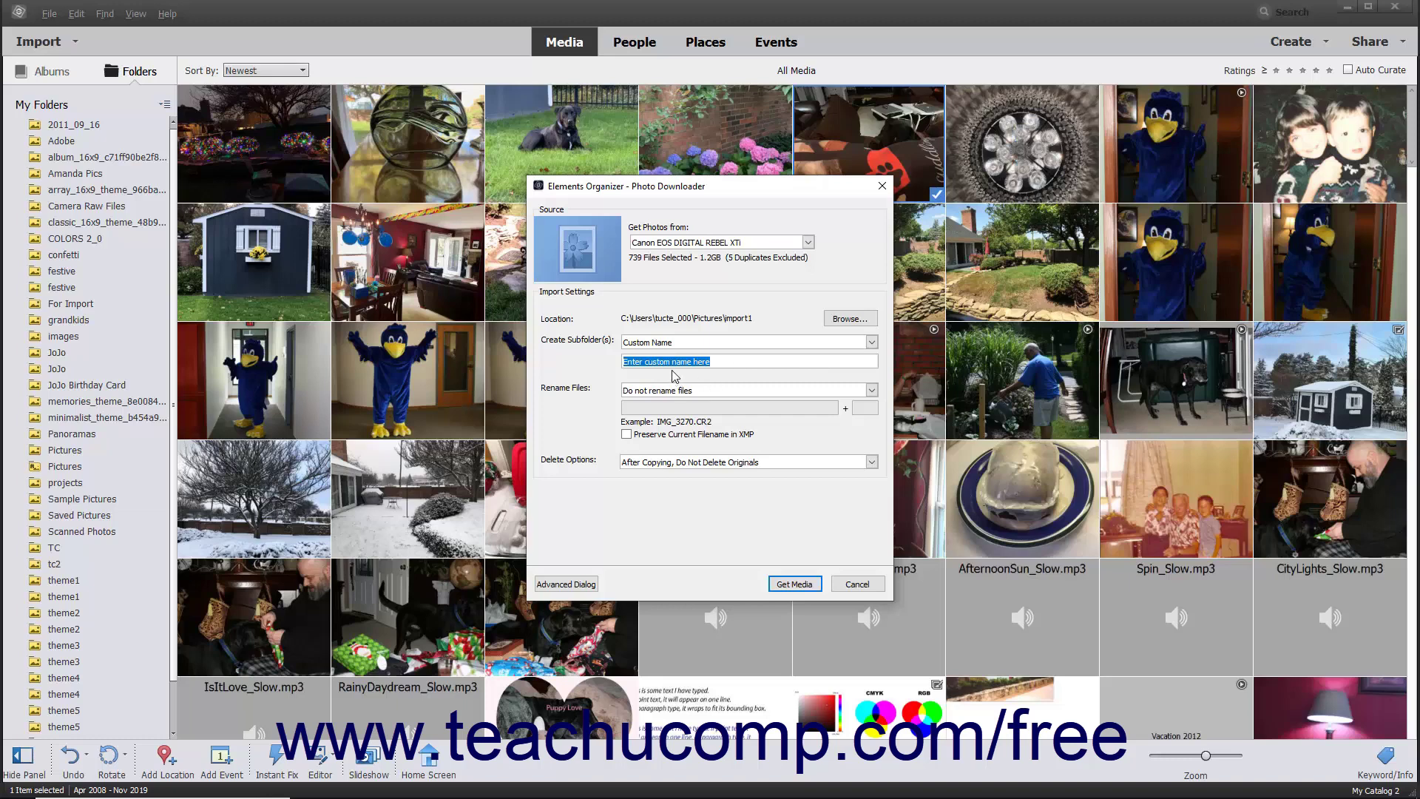
Step: Set the import subfolders to be named by Today's Date (yyyy mm dd)
click(872, 343)
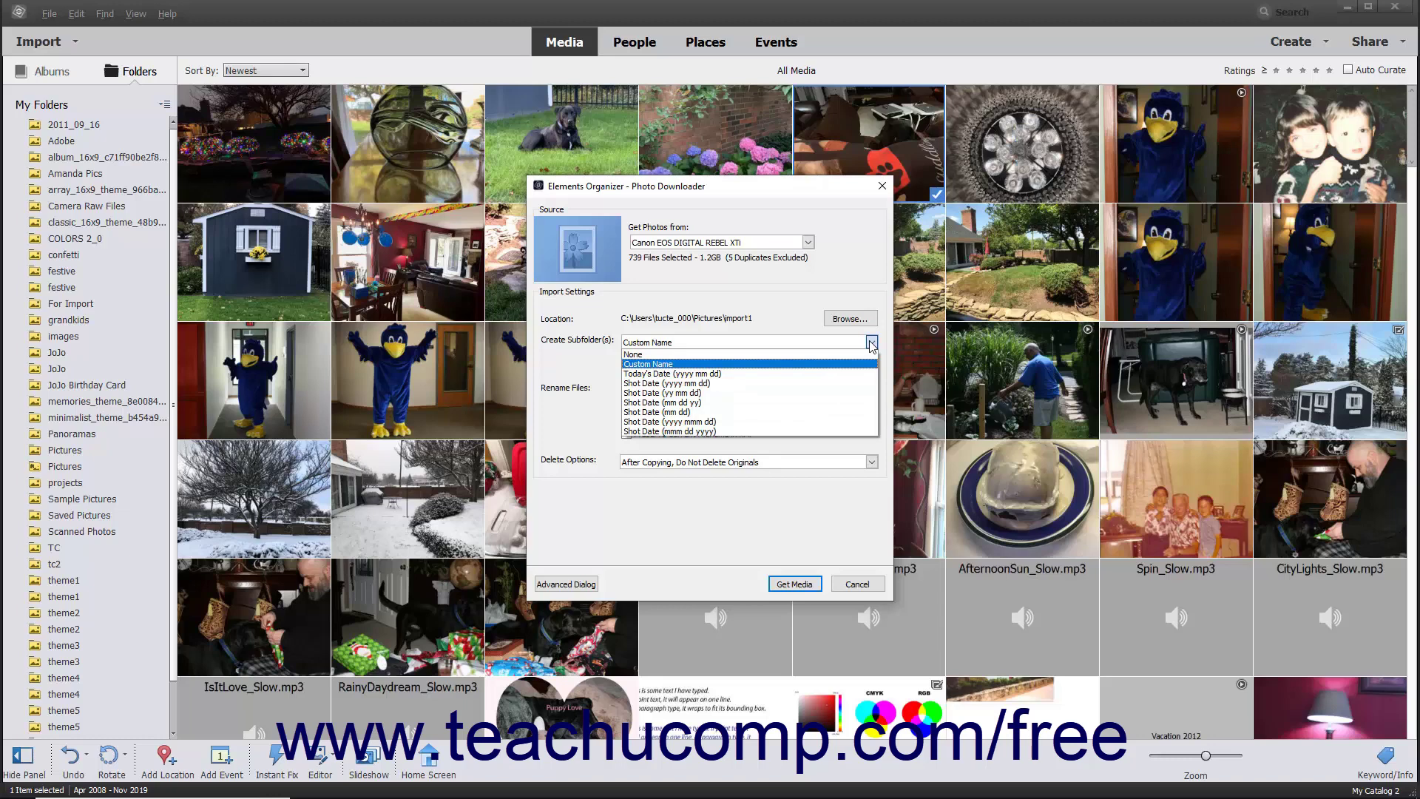
click(677, 373)
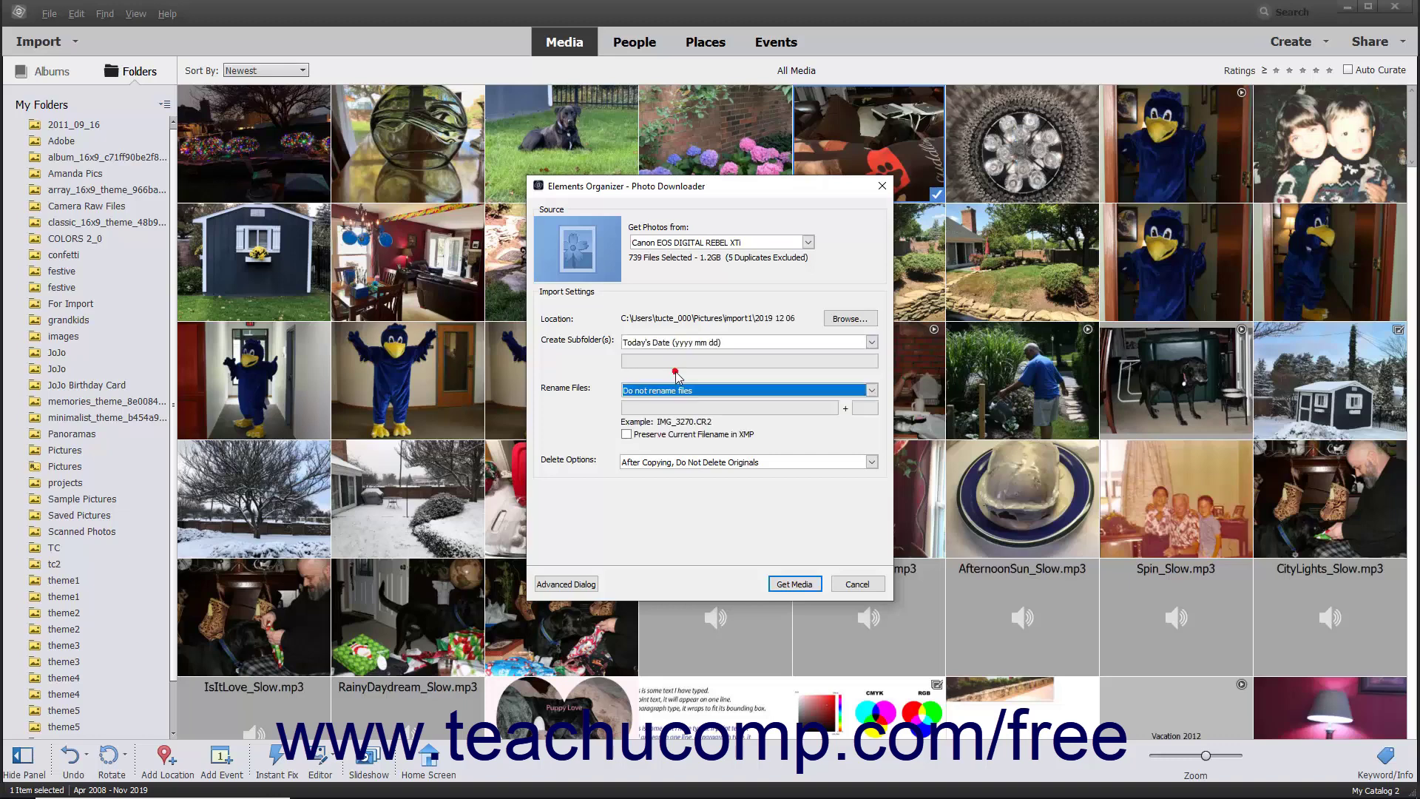
click(871, 345)
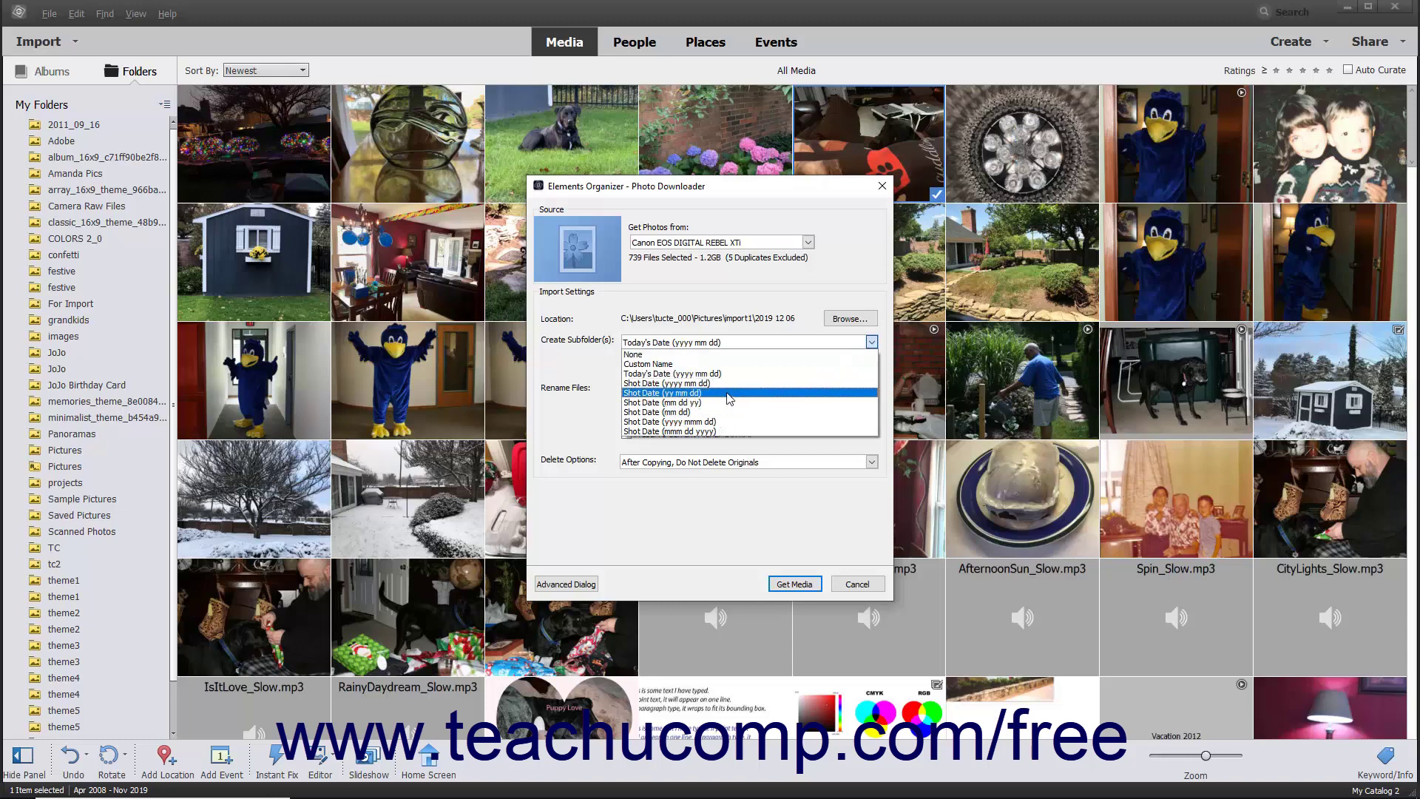
click(871, 342)
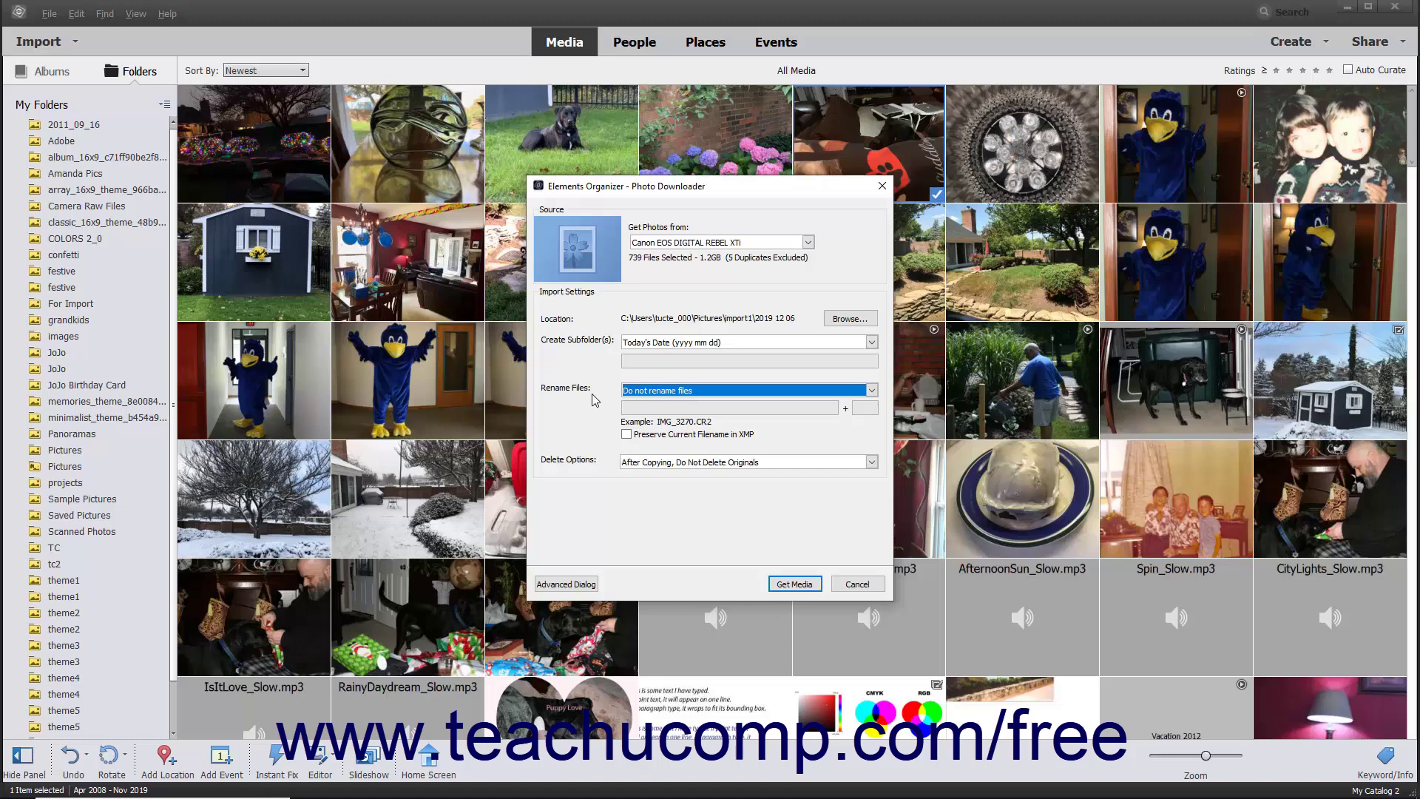
Step: Try the Custom Name option for renaming the imported files
click(872, 390)
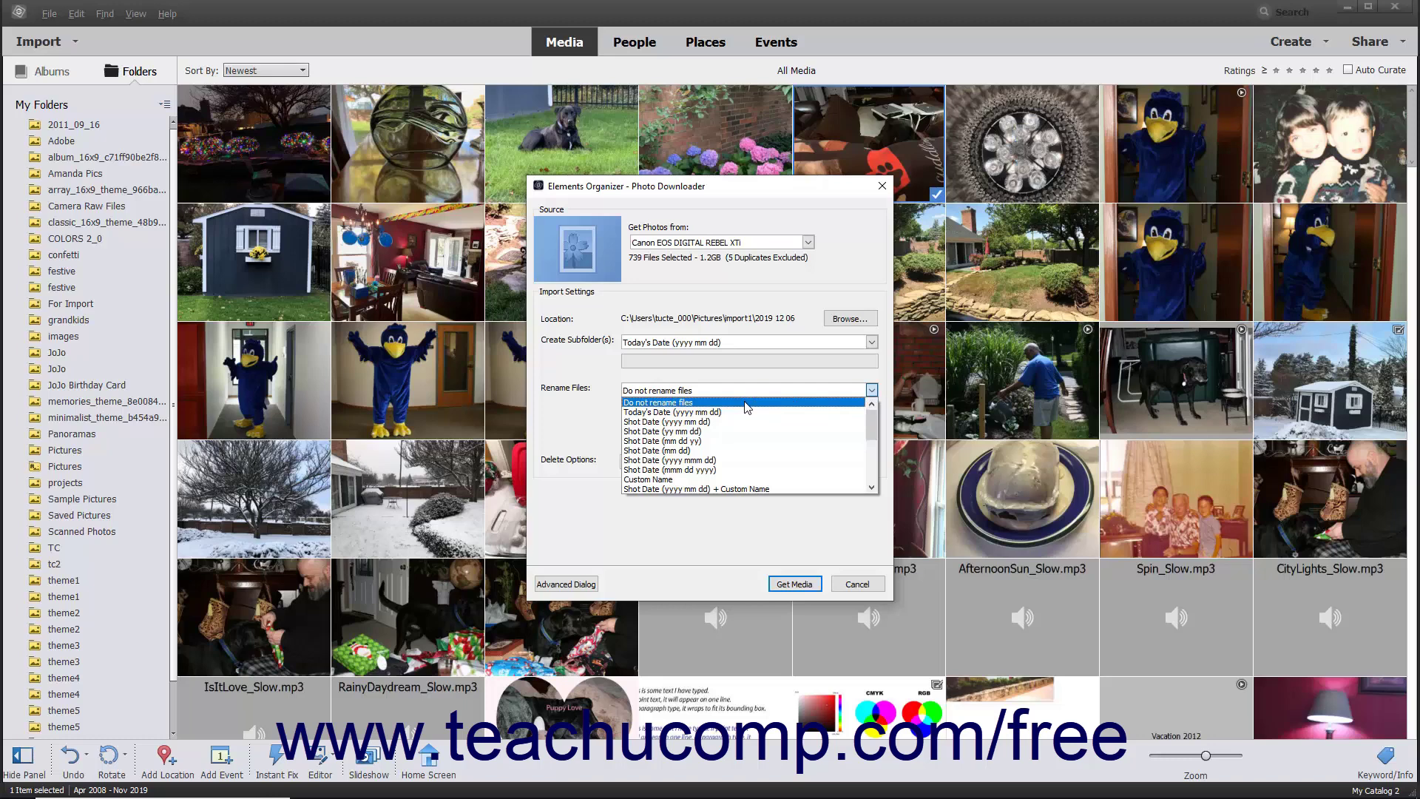
click(673, 480)
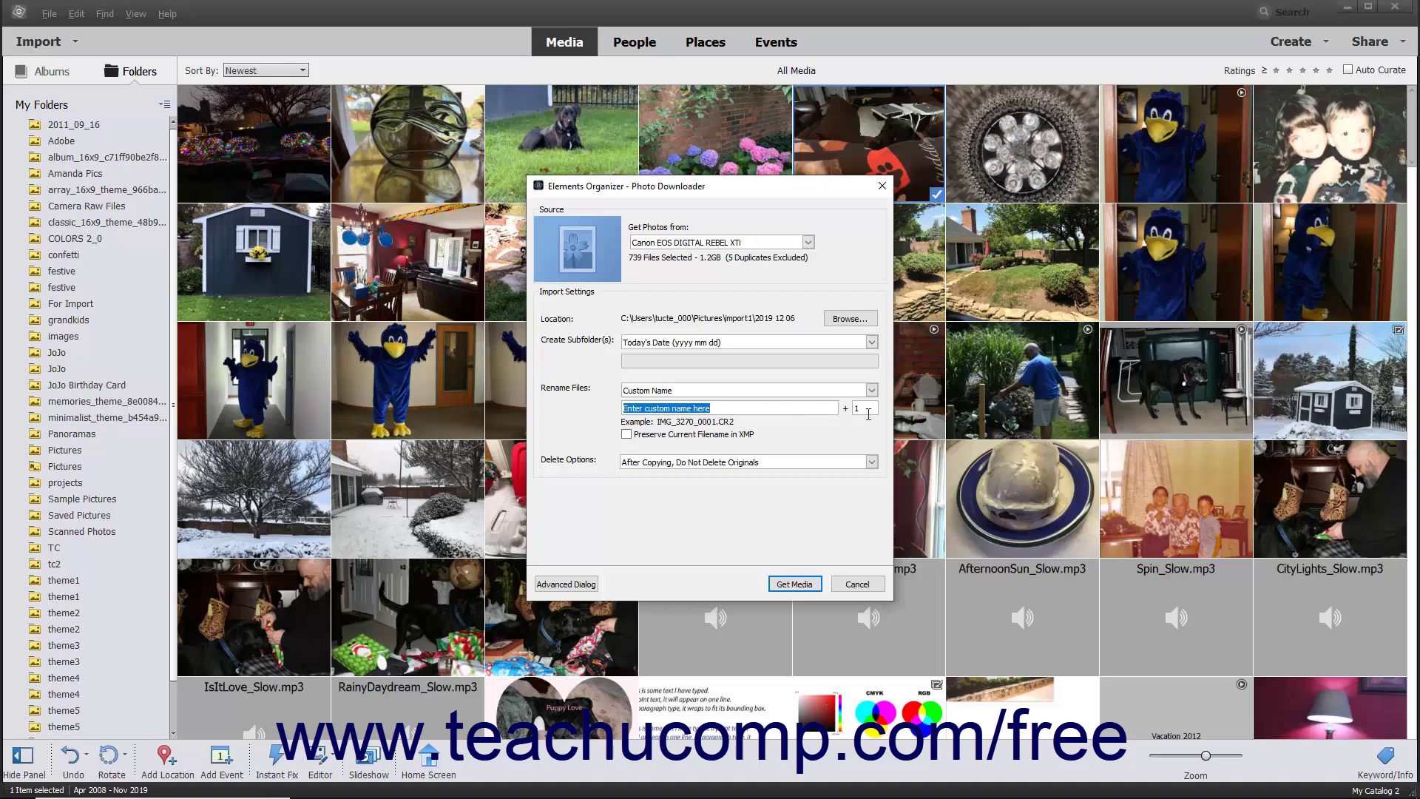
click(869, 415)
Step: Apply an Advanced Rename to the imported files, replacing the underscore element between the creation date and sequence number with the text "-"
click(872, 390)
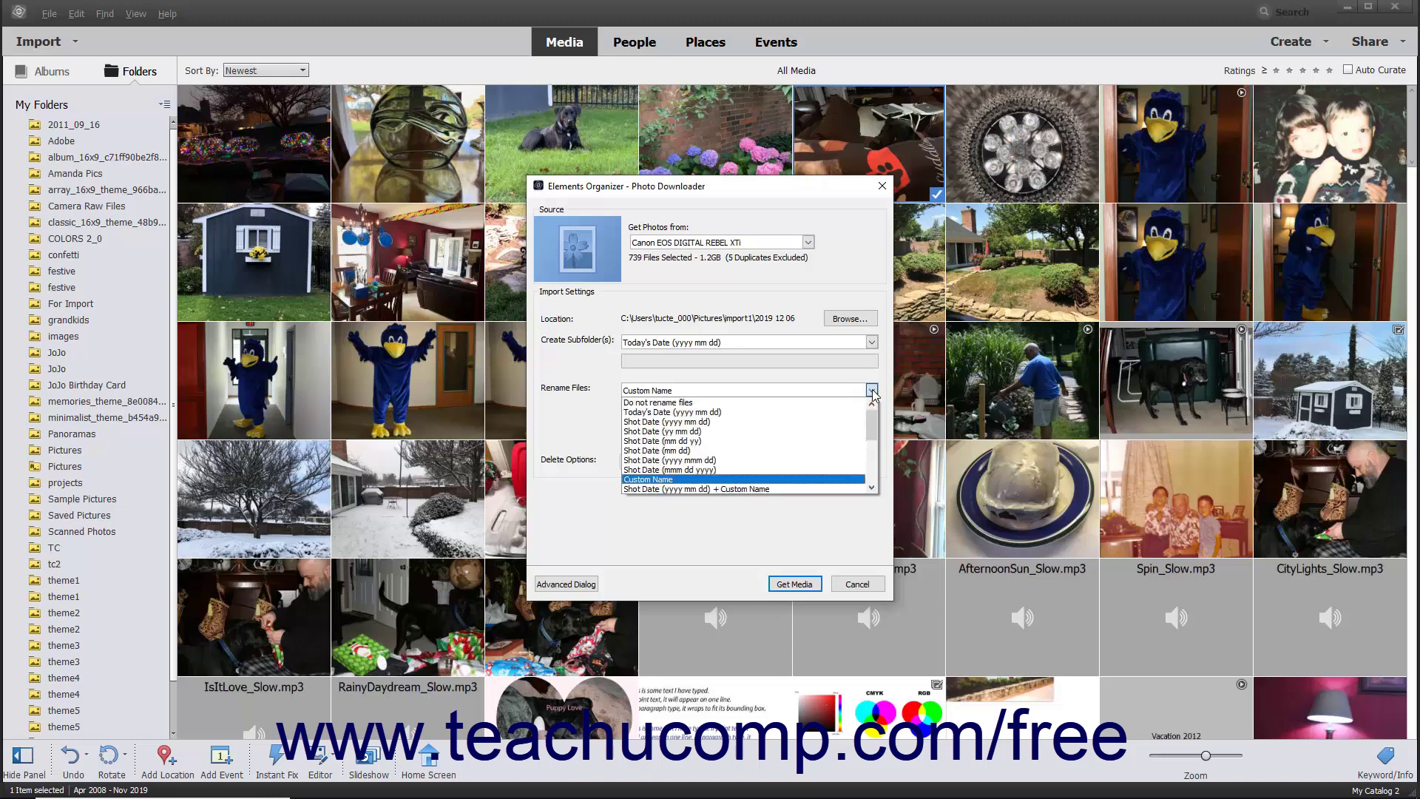
scroll(730, 493, down, 5)
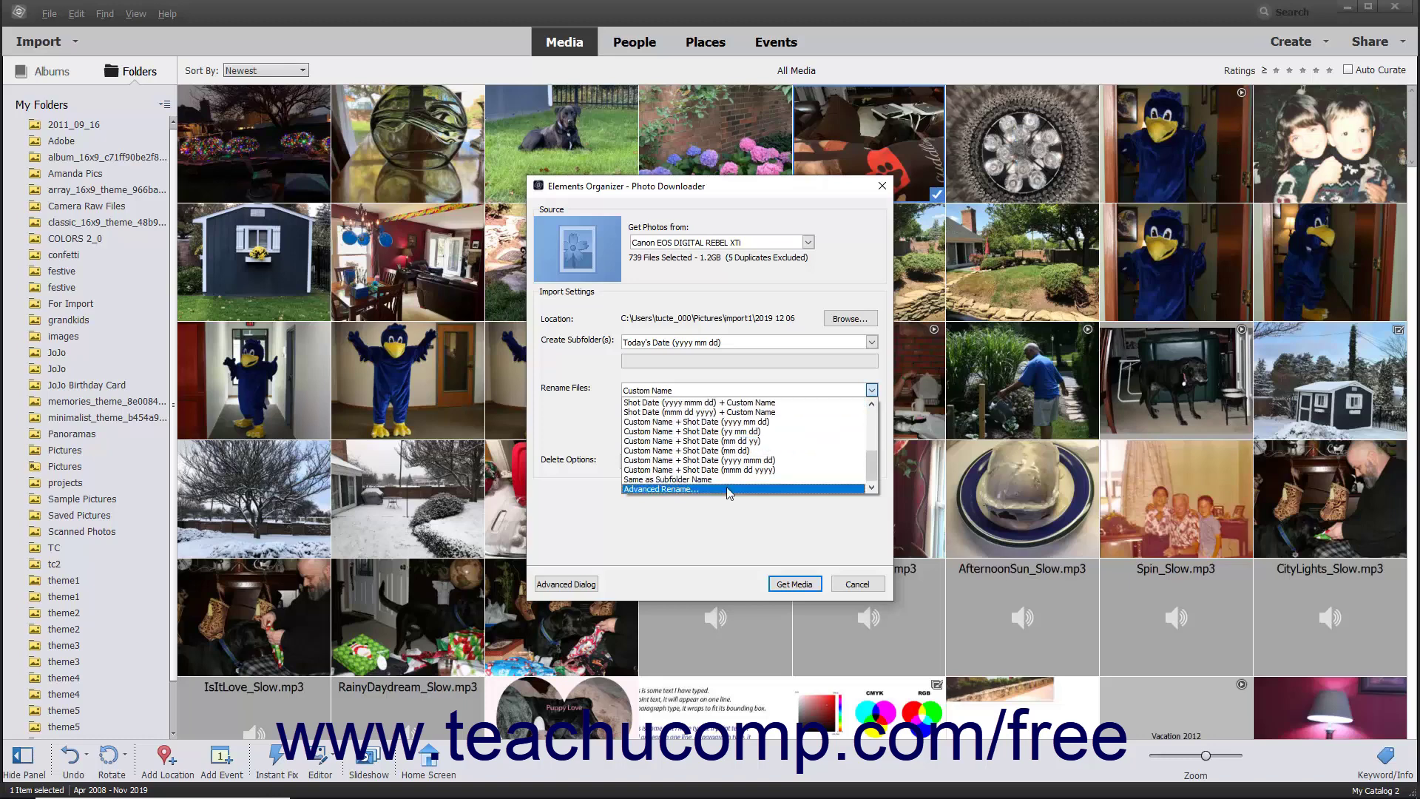
click(730, 489)
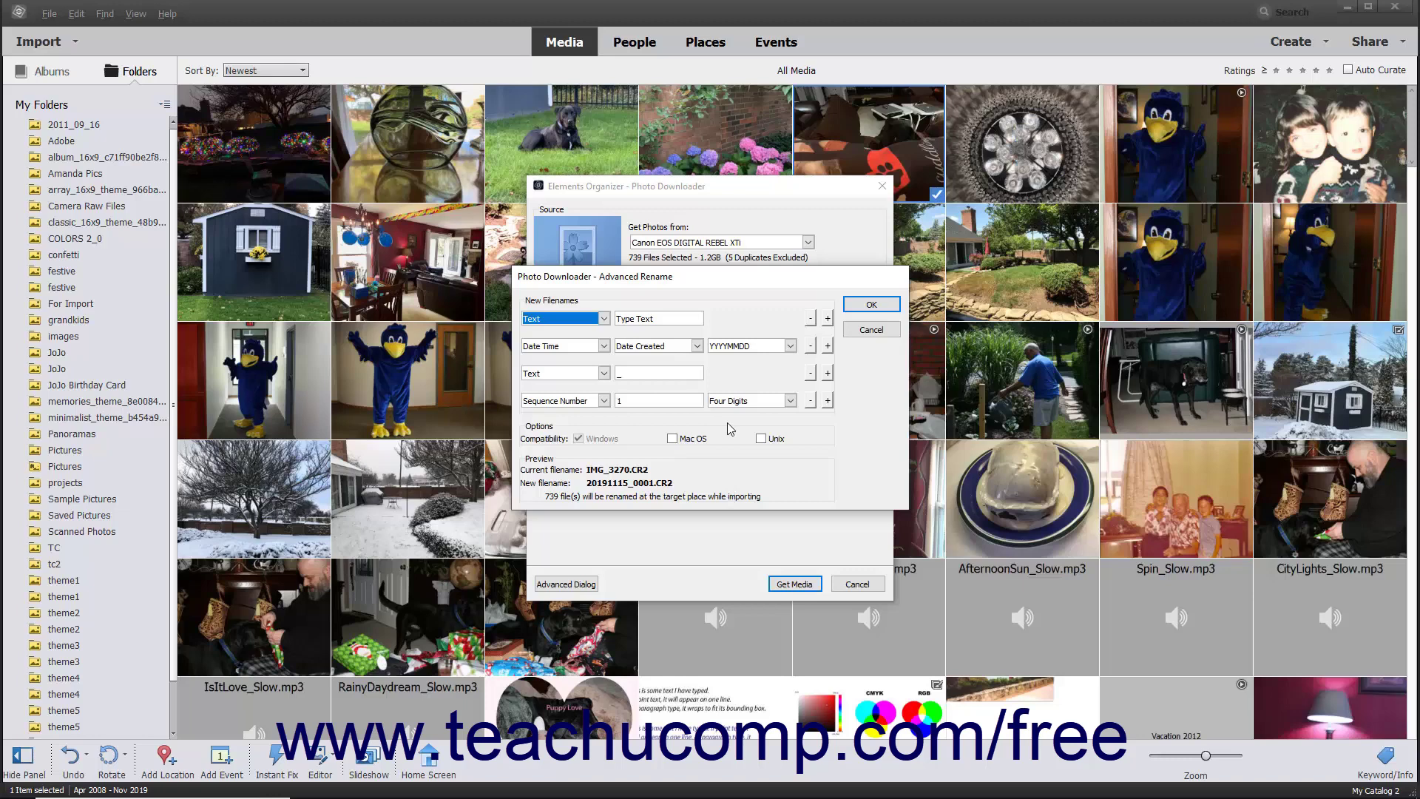
click(811, 373)
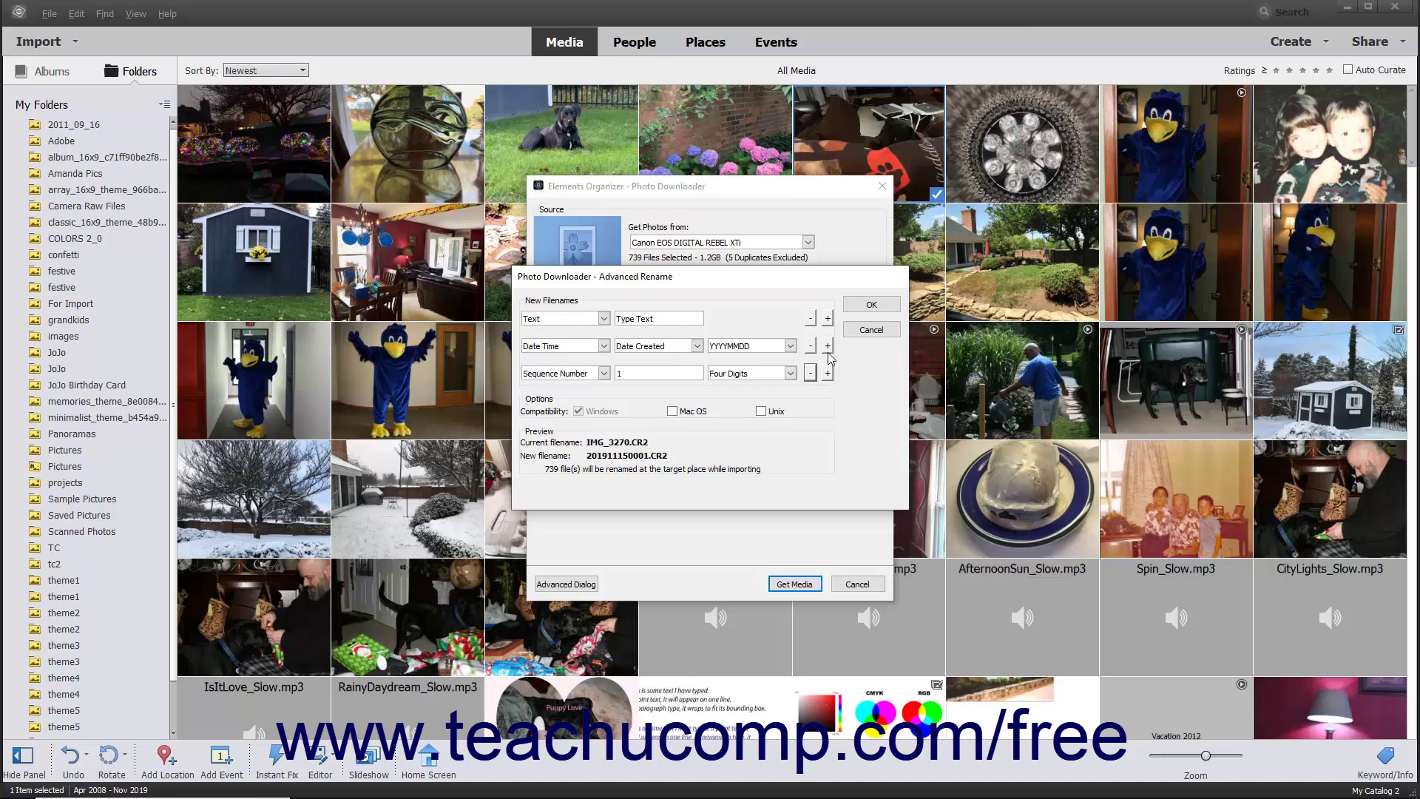
click(828, 352)
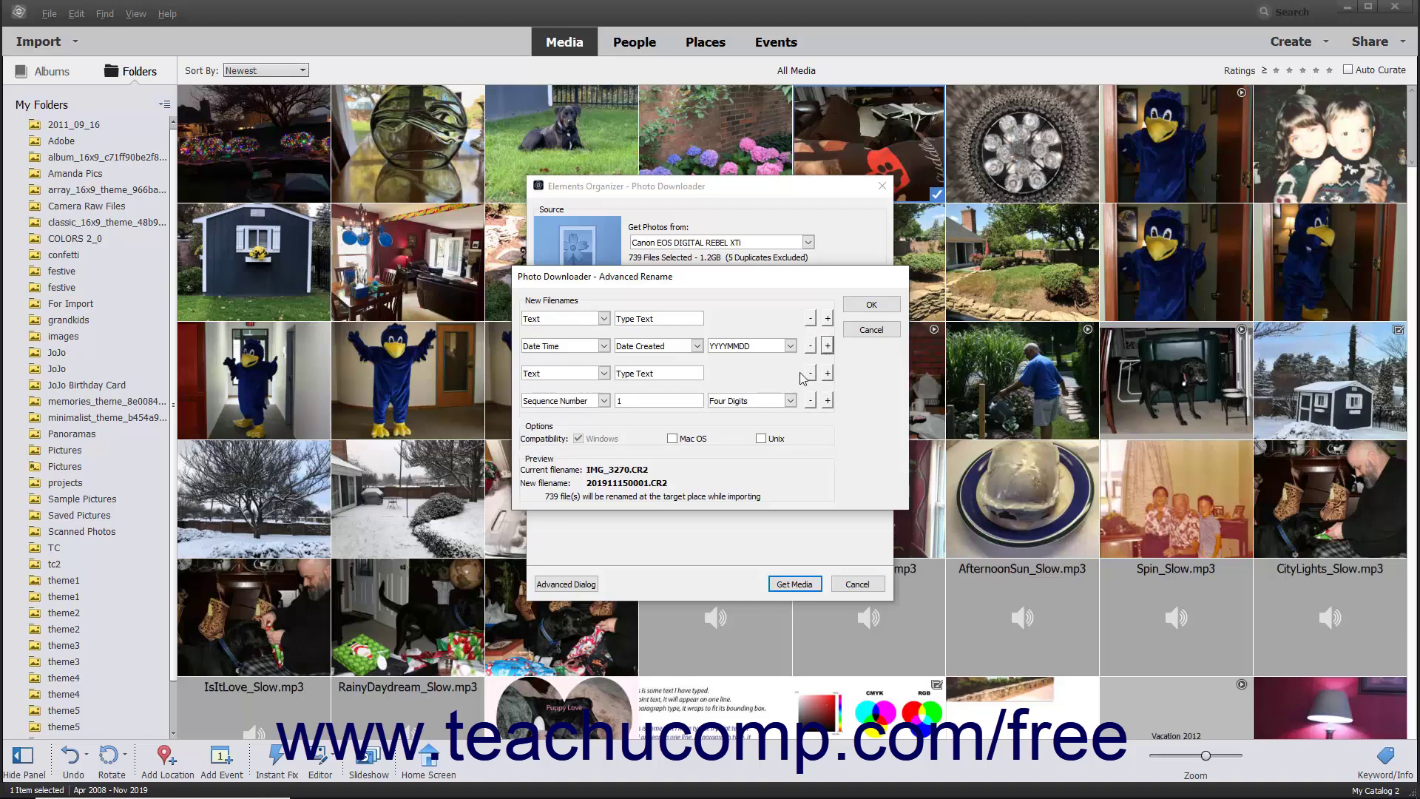
click(682, 376)
text(-)
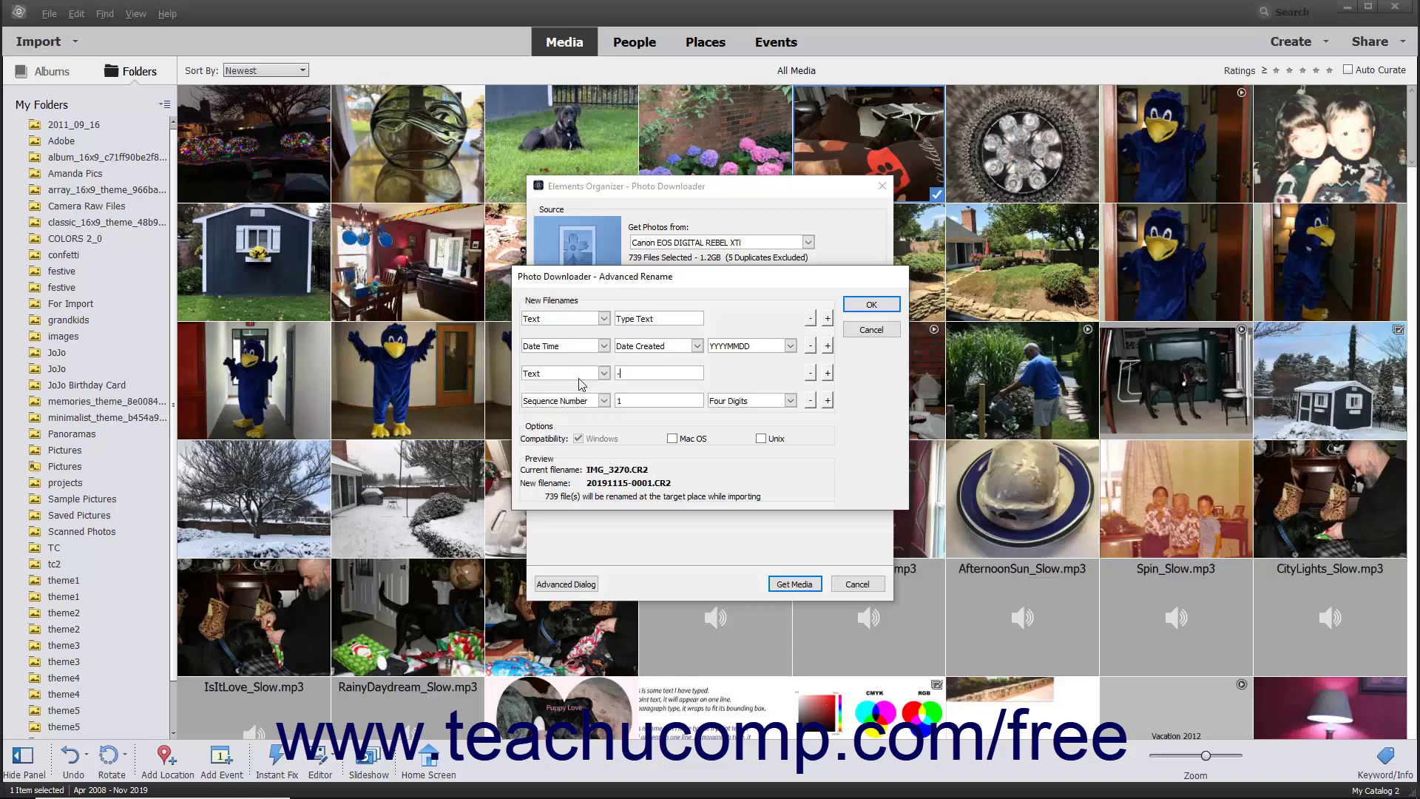
click(696, 346)
click(696, 346)
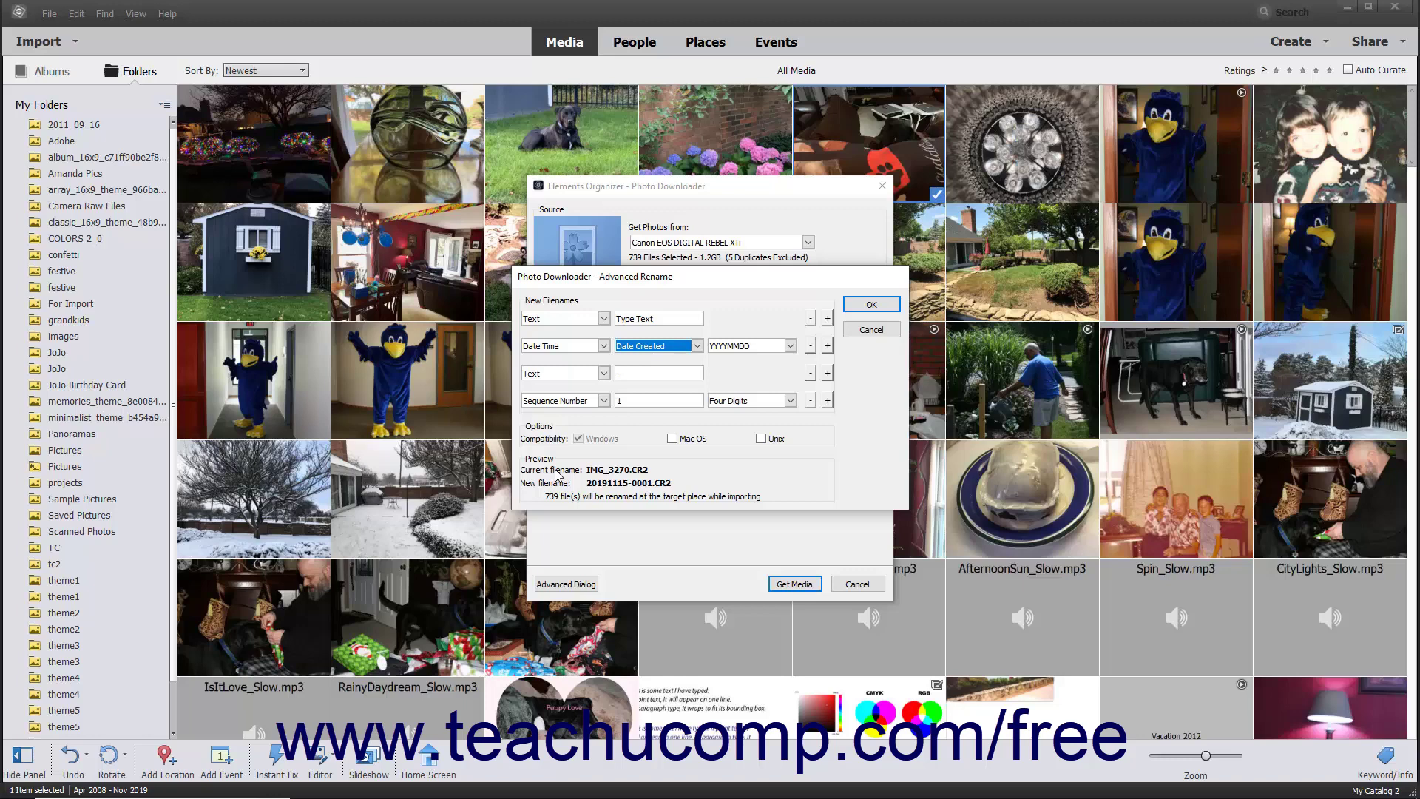
click(851, 312)
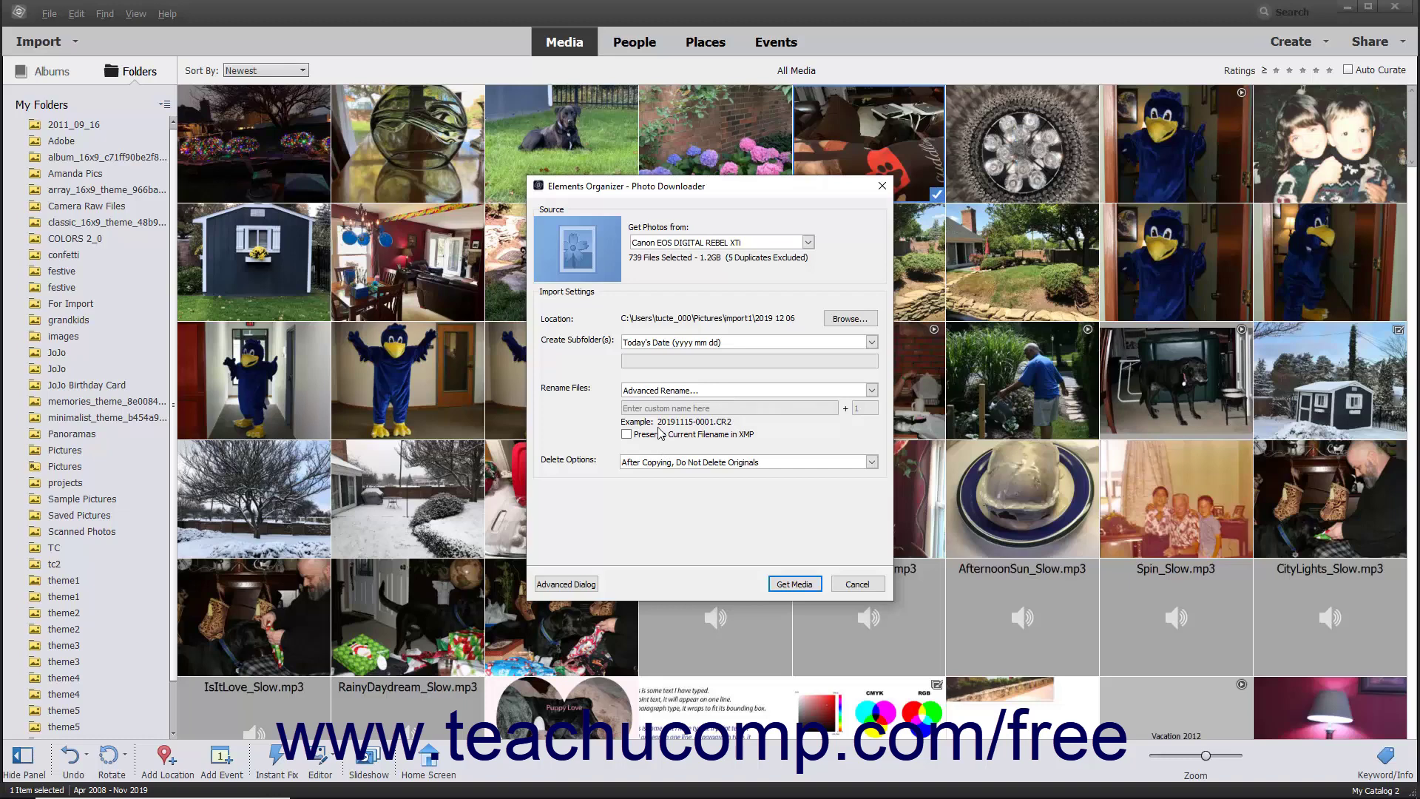
Step: Enable Preserve Current Filename in XMP and keep the delete option at After Copying, Do Not Delete Originals
click(628, 435)
click(872, 463)
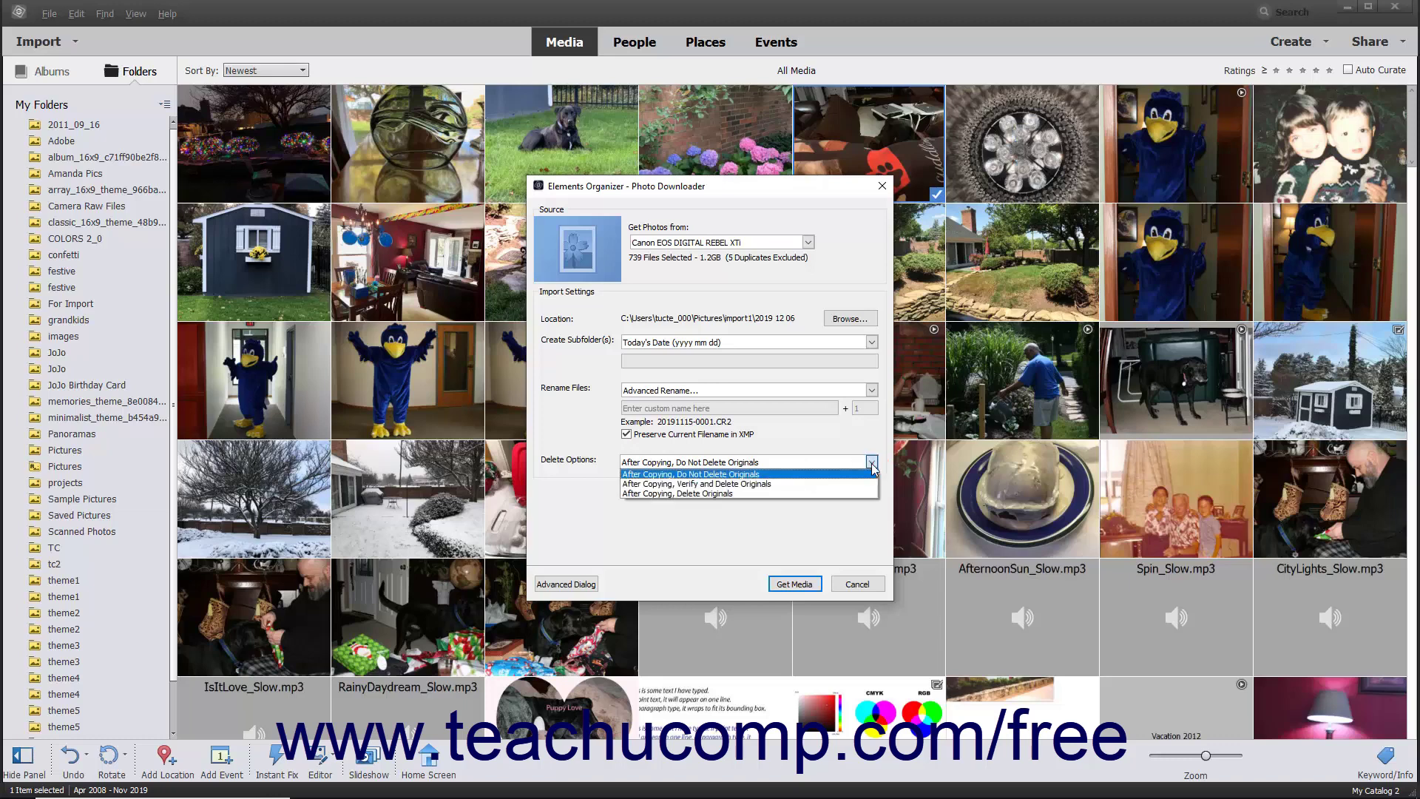
click(872, 463)
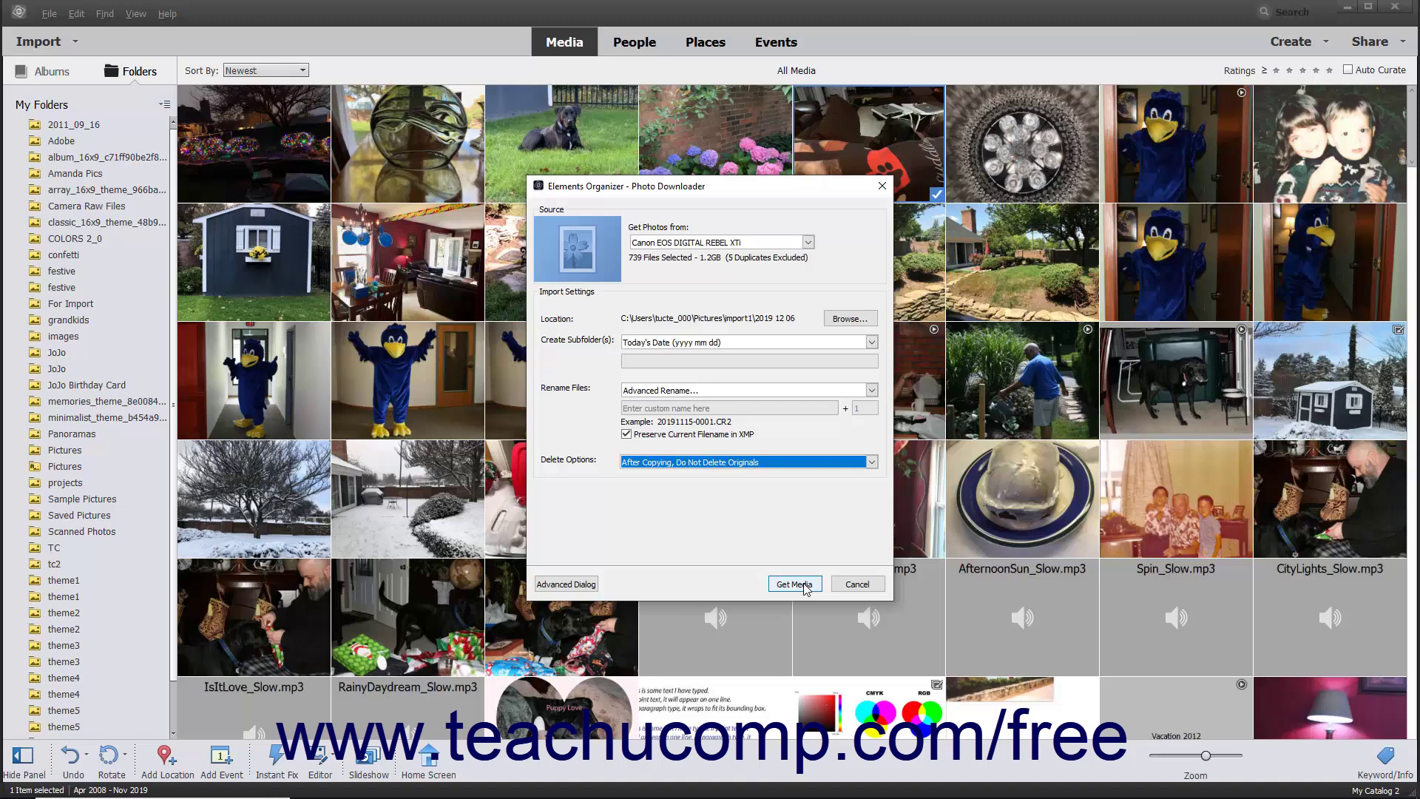
Step: Switch the Photo Downloader to its Advanced Dialog
click(581, 584)
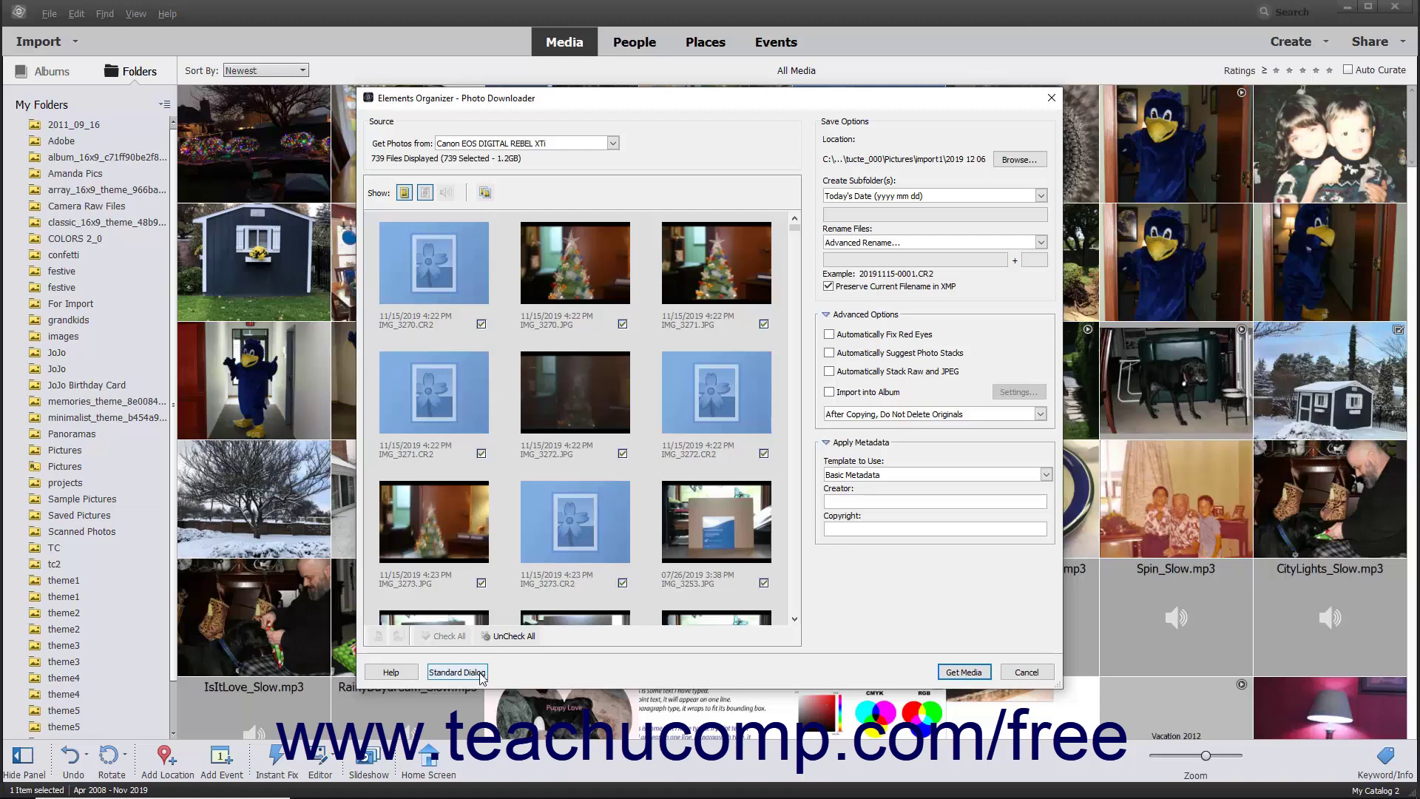
click(456, 673)
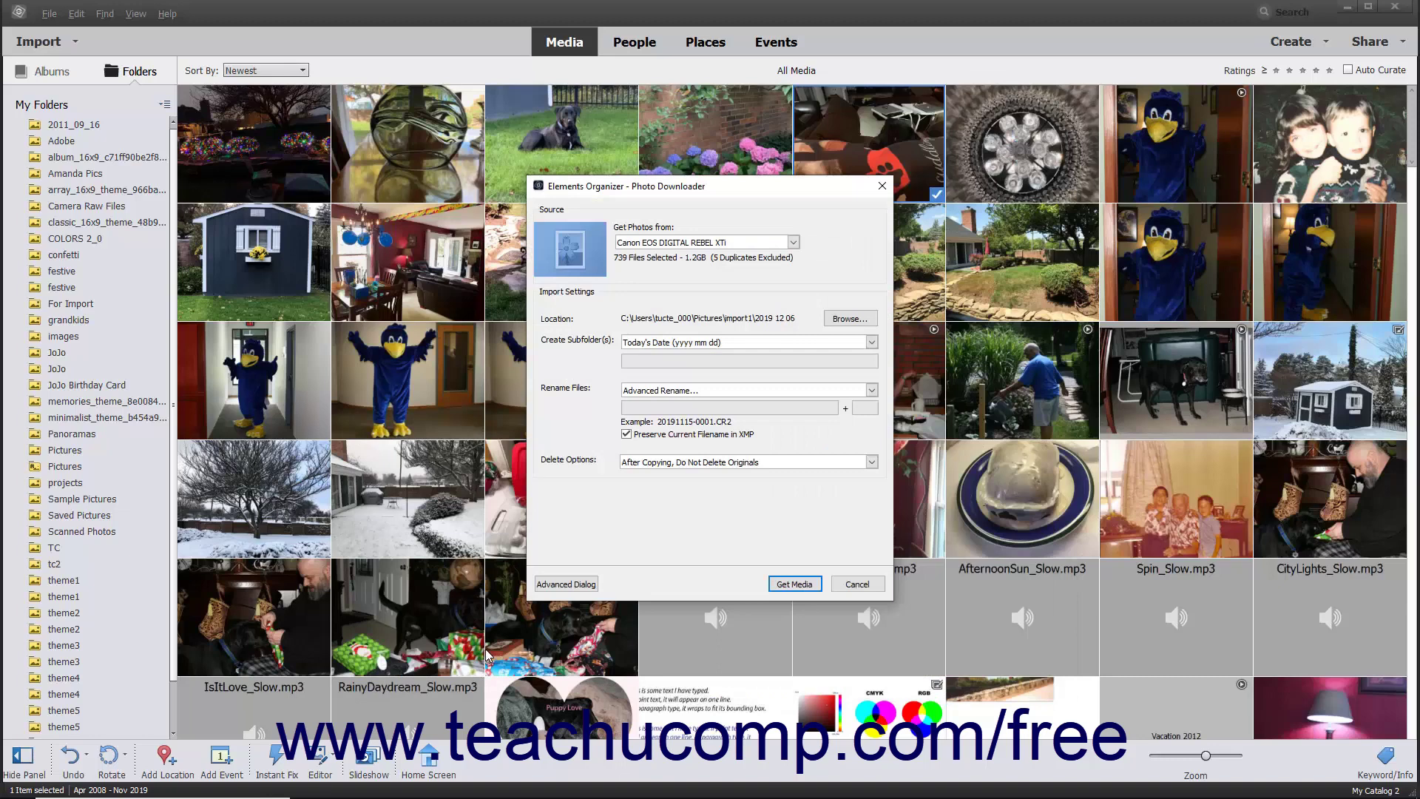
click(567, 585)
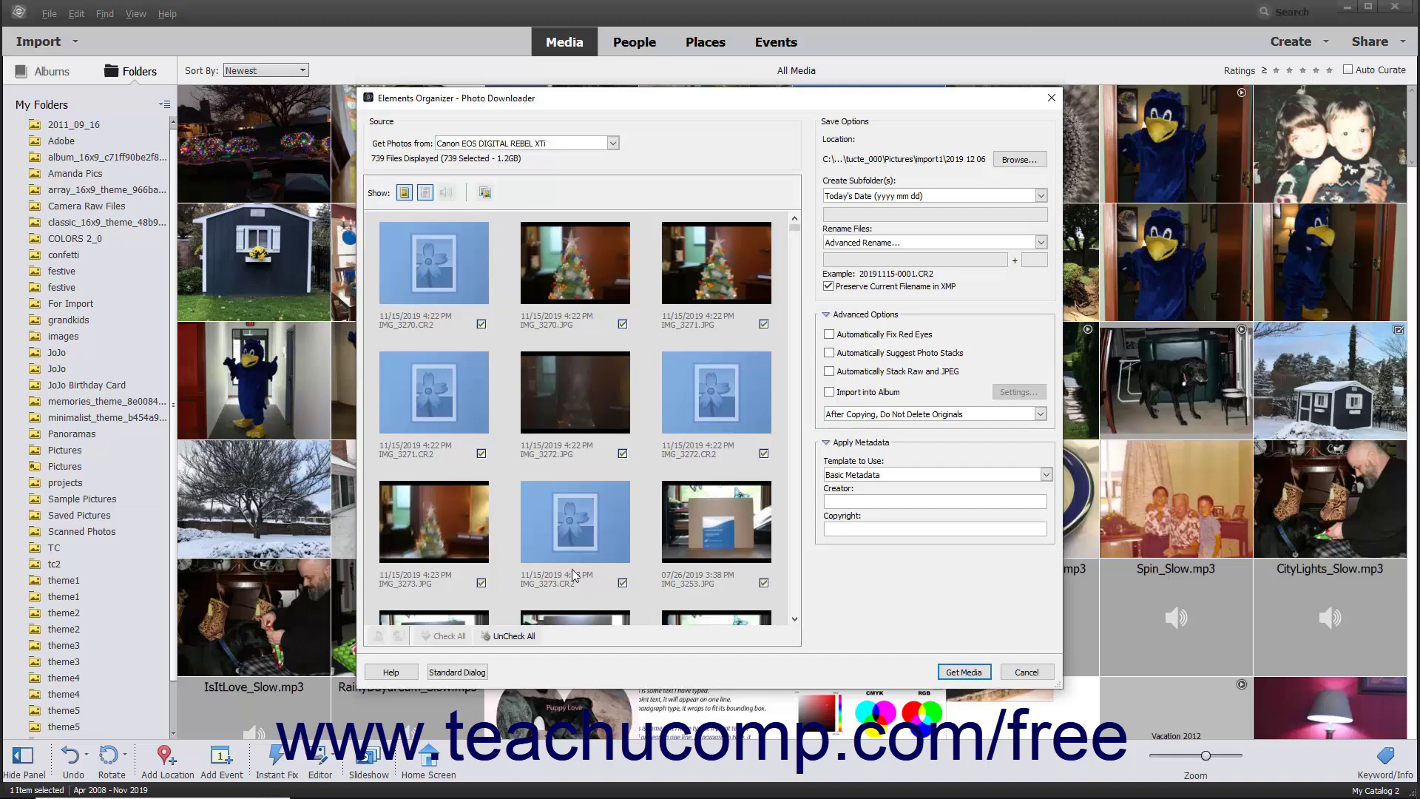
Step: Exclude IMG_3203.JPG from the import, then deselect all the photos on the camera
scroll(579, 399, down, 4)
scroll(561, 348, down, 5)
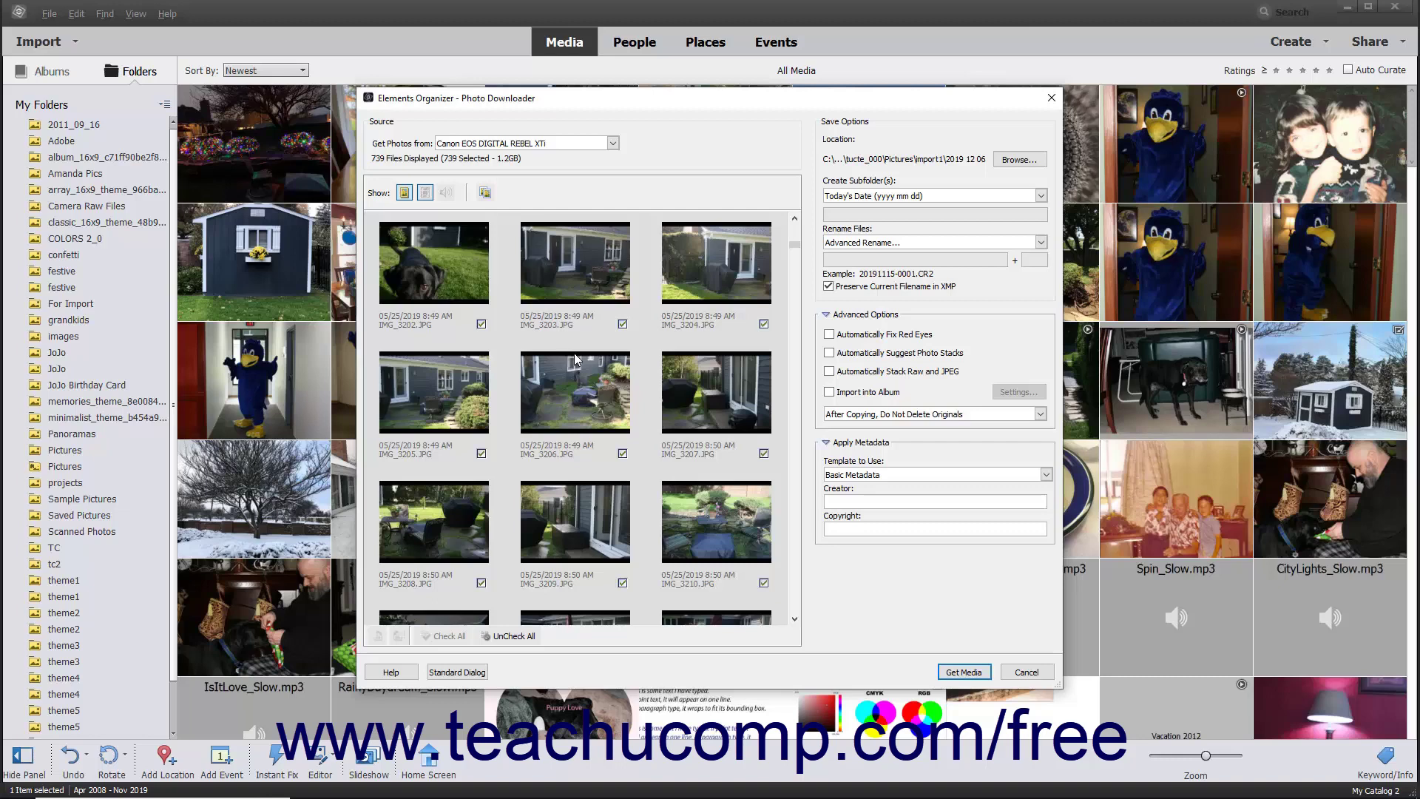
click(622, 324)
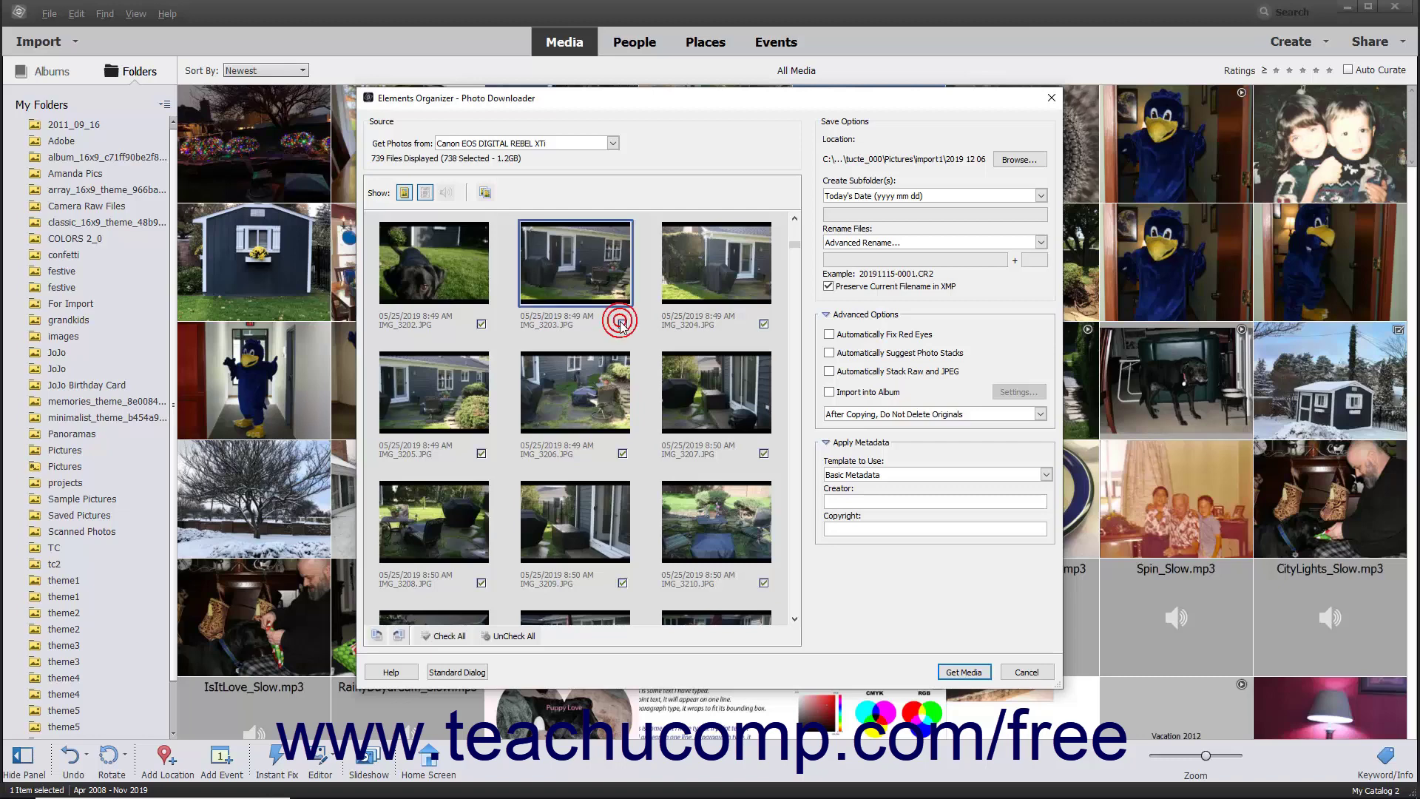
click(508, 636)
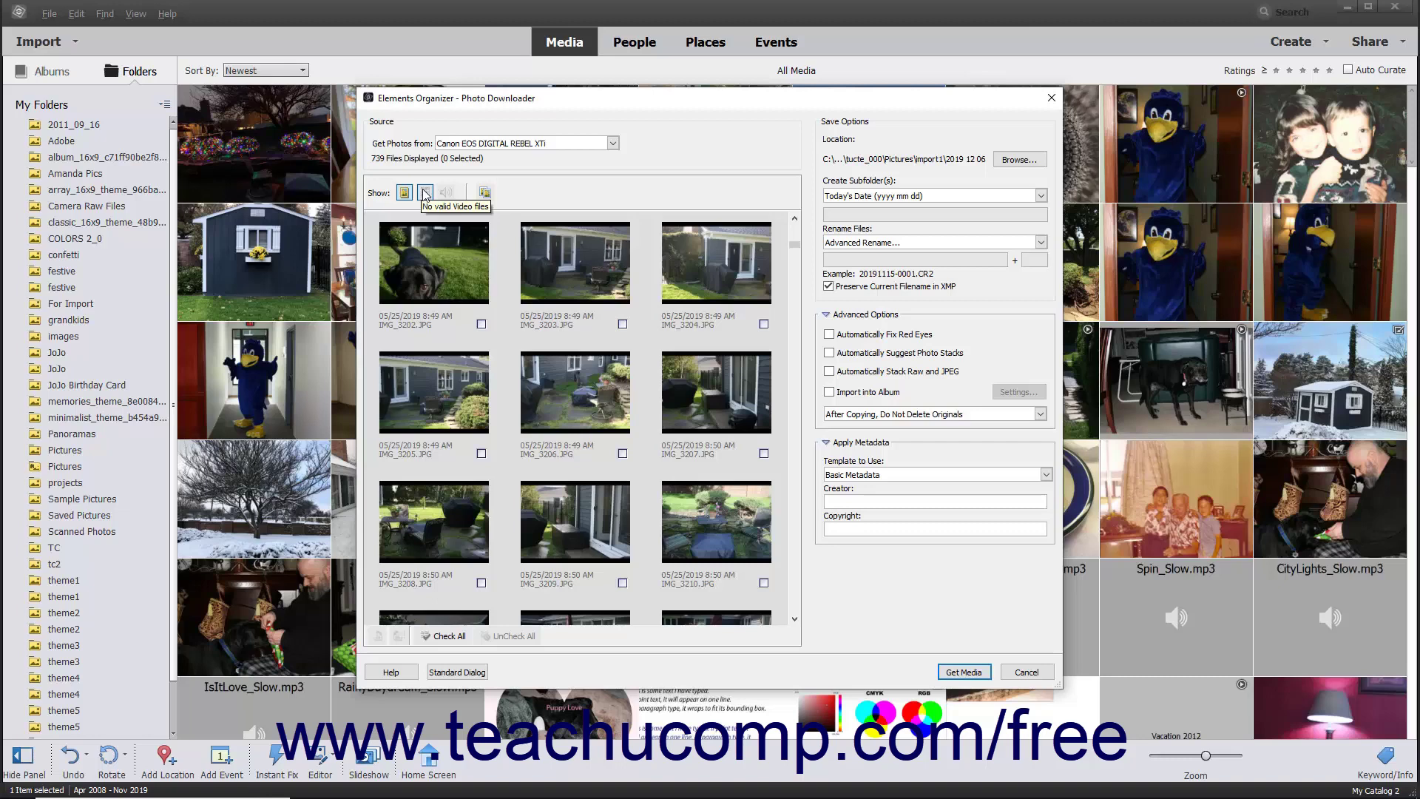
Step: Select IMG_3200.JPG, IMG_3201.JPG, IMG_3220.JPG and IMG_3222.JPG for import
scroll(497, 322, up, 2)
click(623, 454)
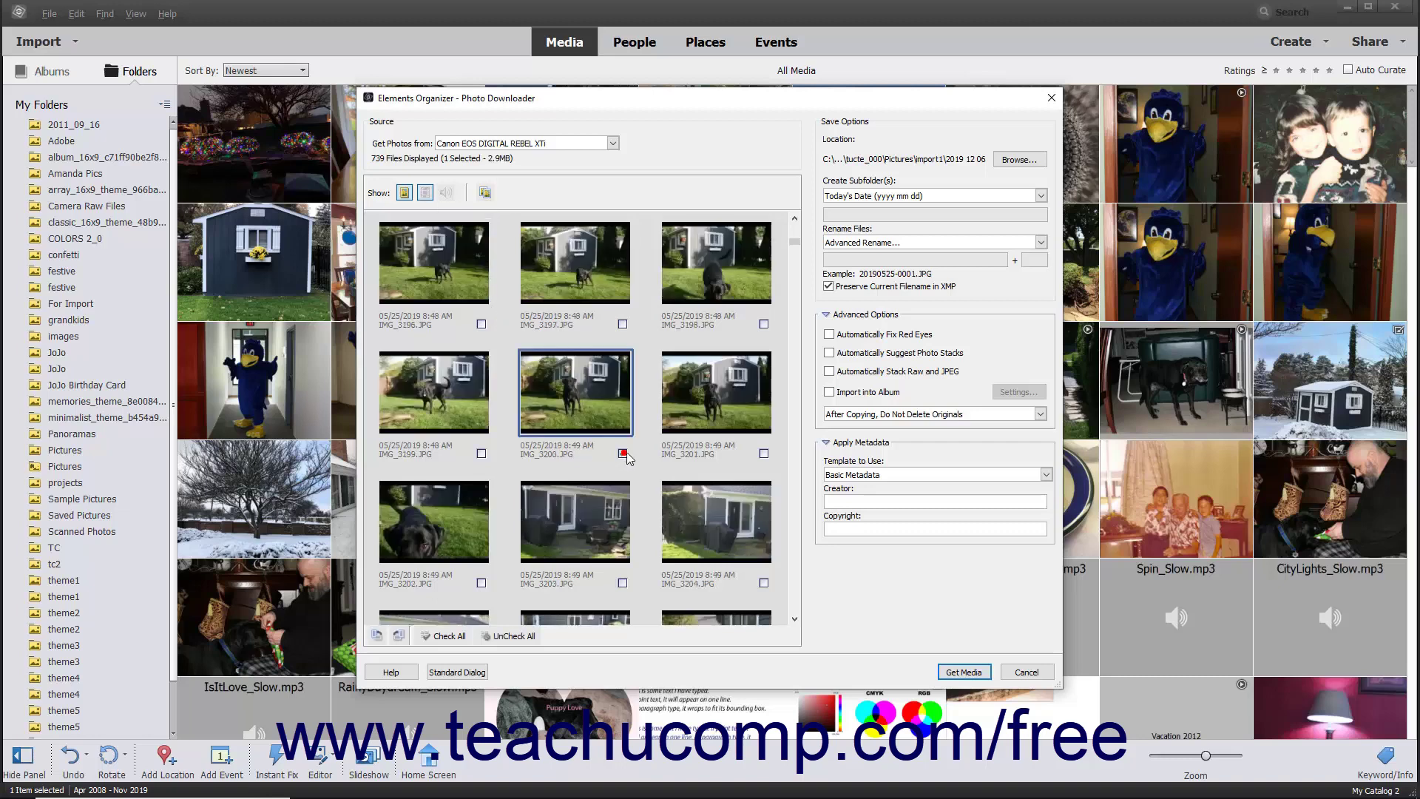
click(764, 454)
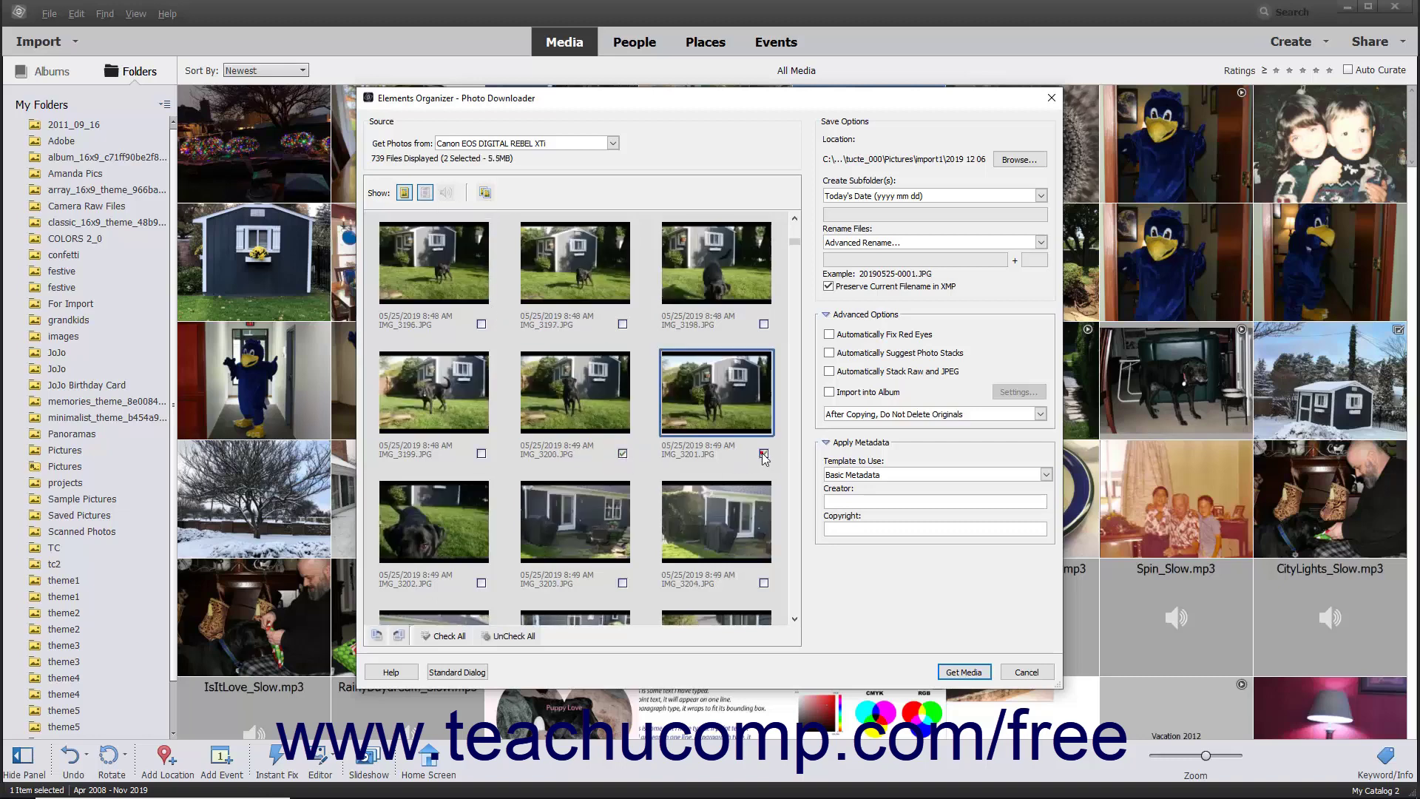
scroll(482, 587, down, 6)
click(481, 584)
click(764, 584)
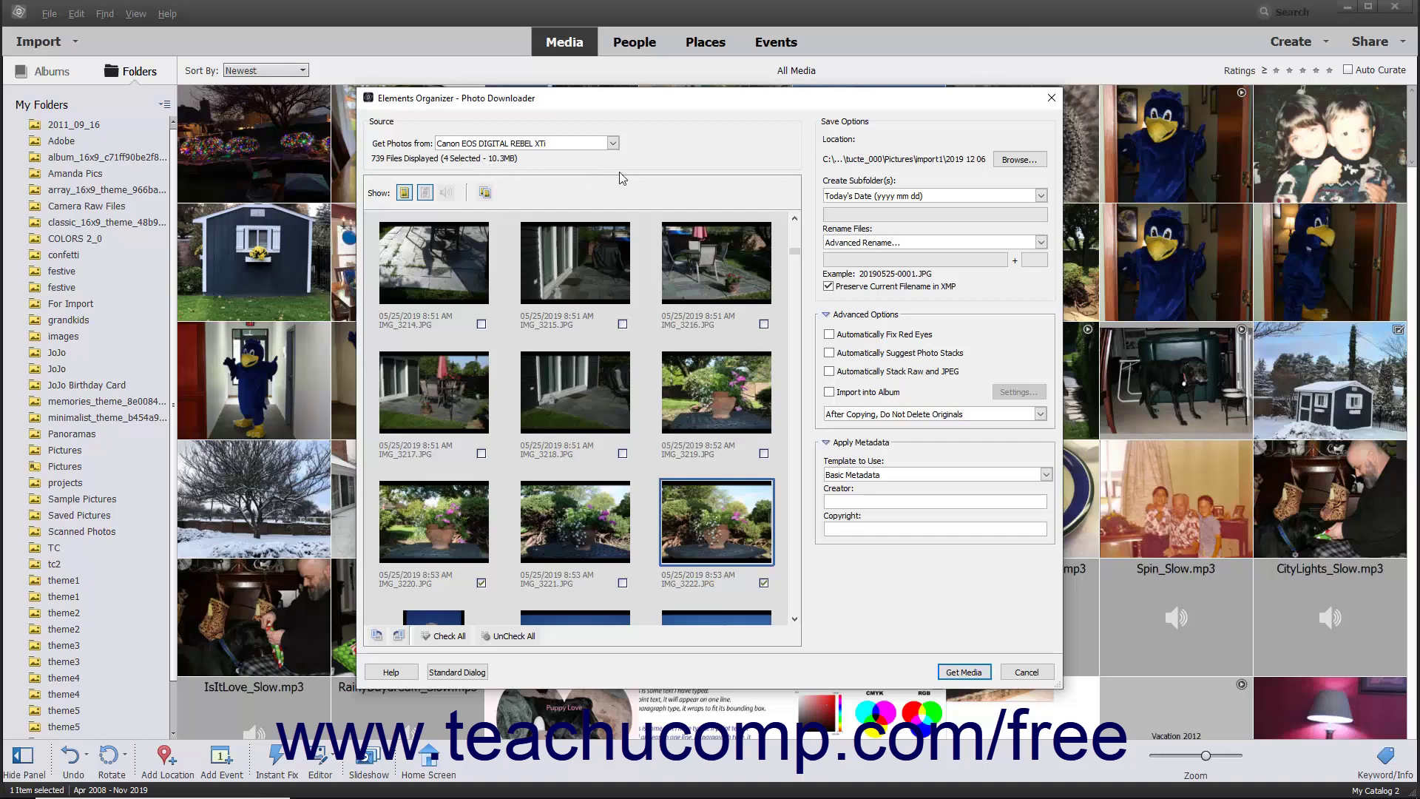
Step: Set the subfolder creation to Custom Groups(Advanced) and increase the number of groups to 33
click(1041, 196)
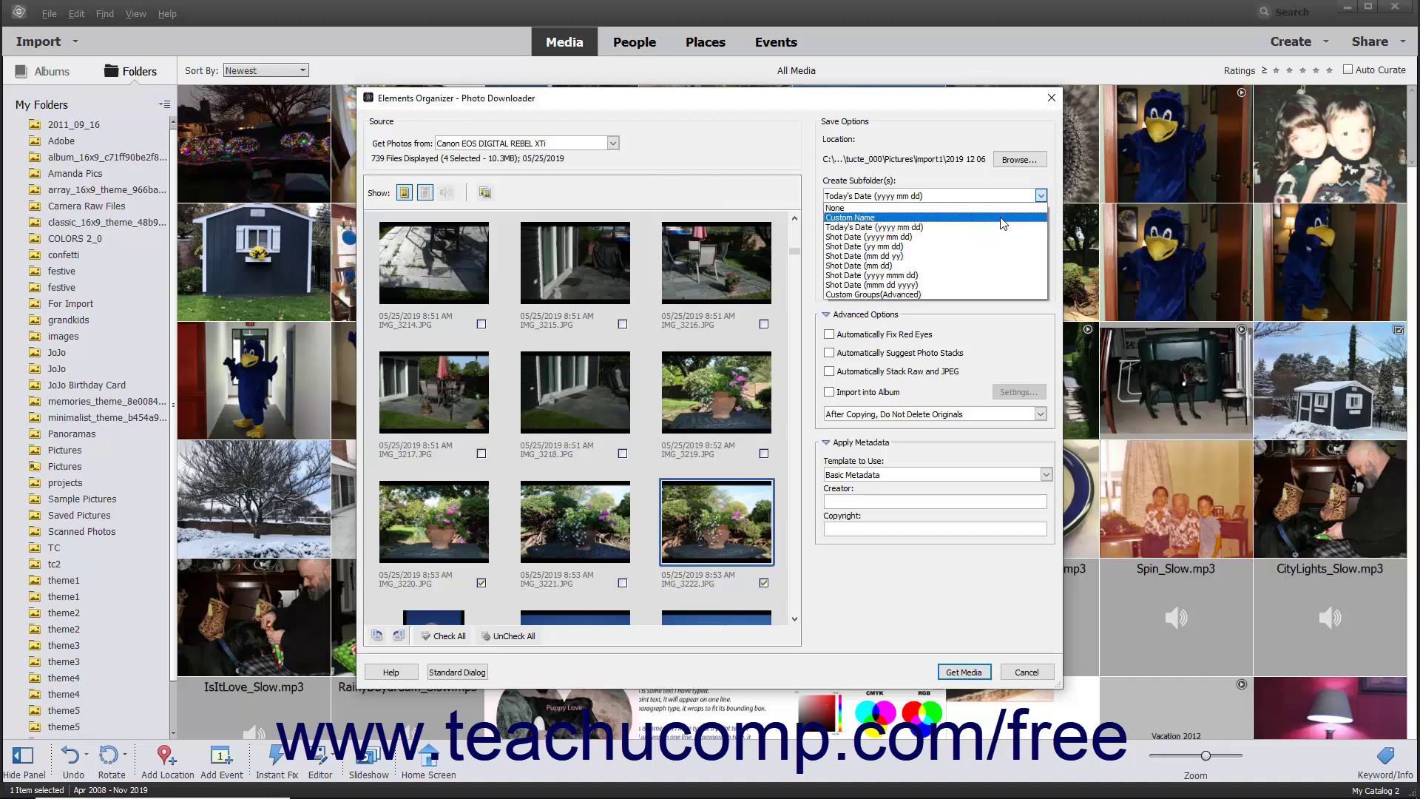
click(961, 293)
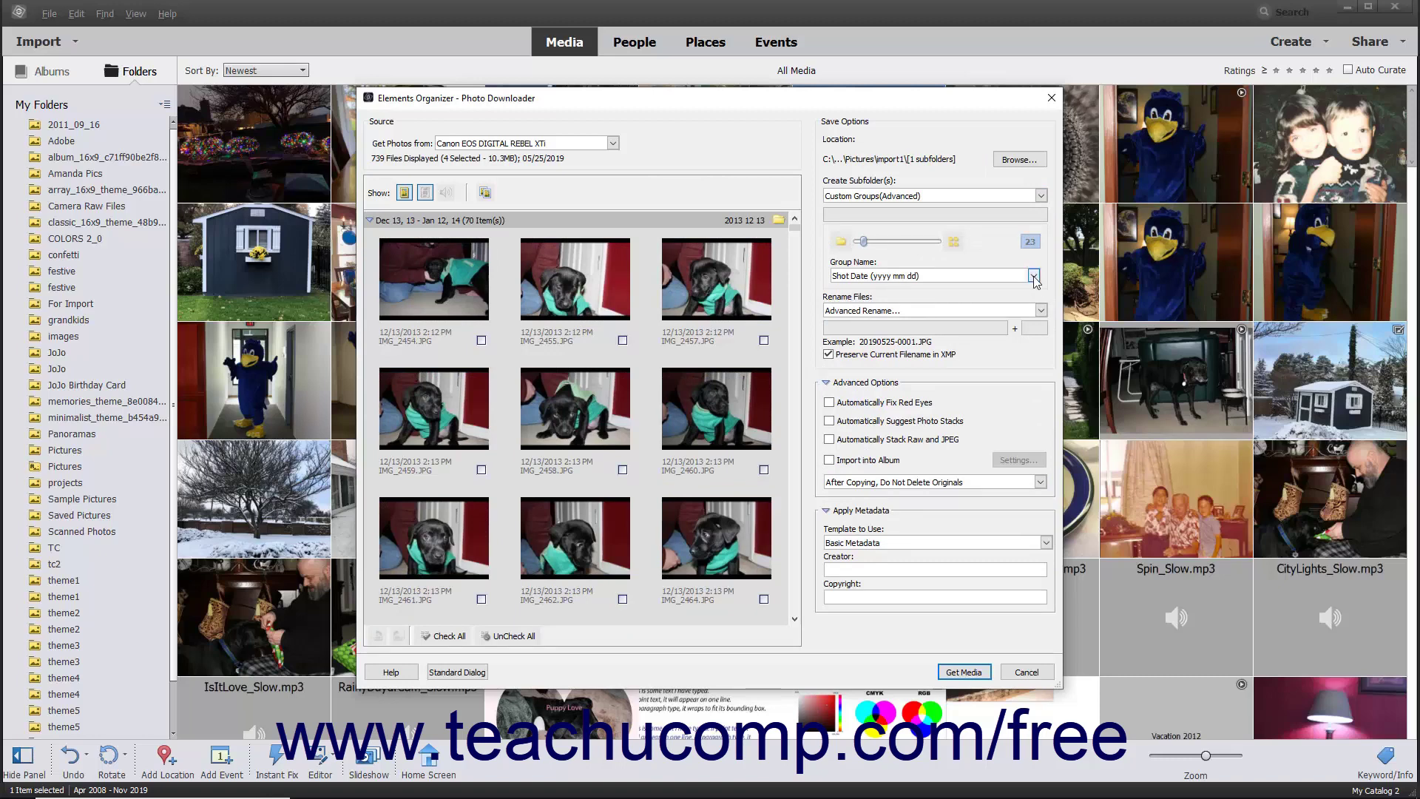
click(1034, 277)
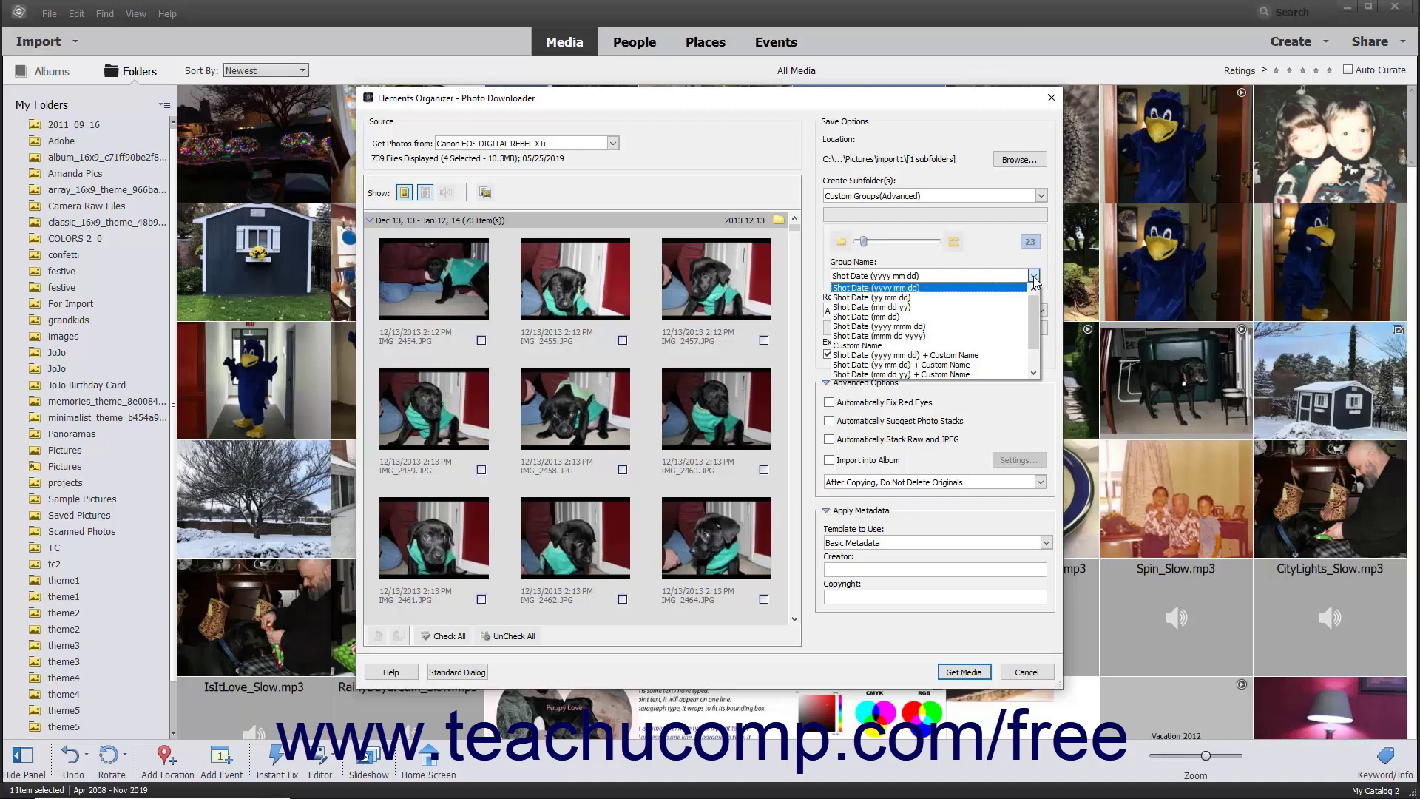
click(1034, 278)
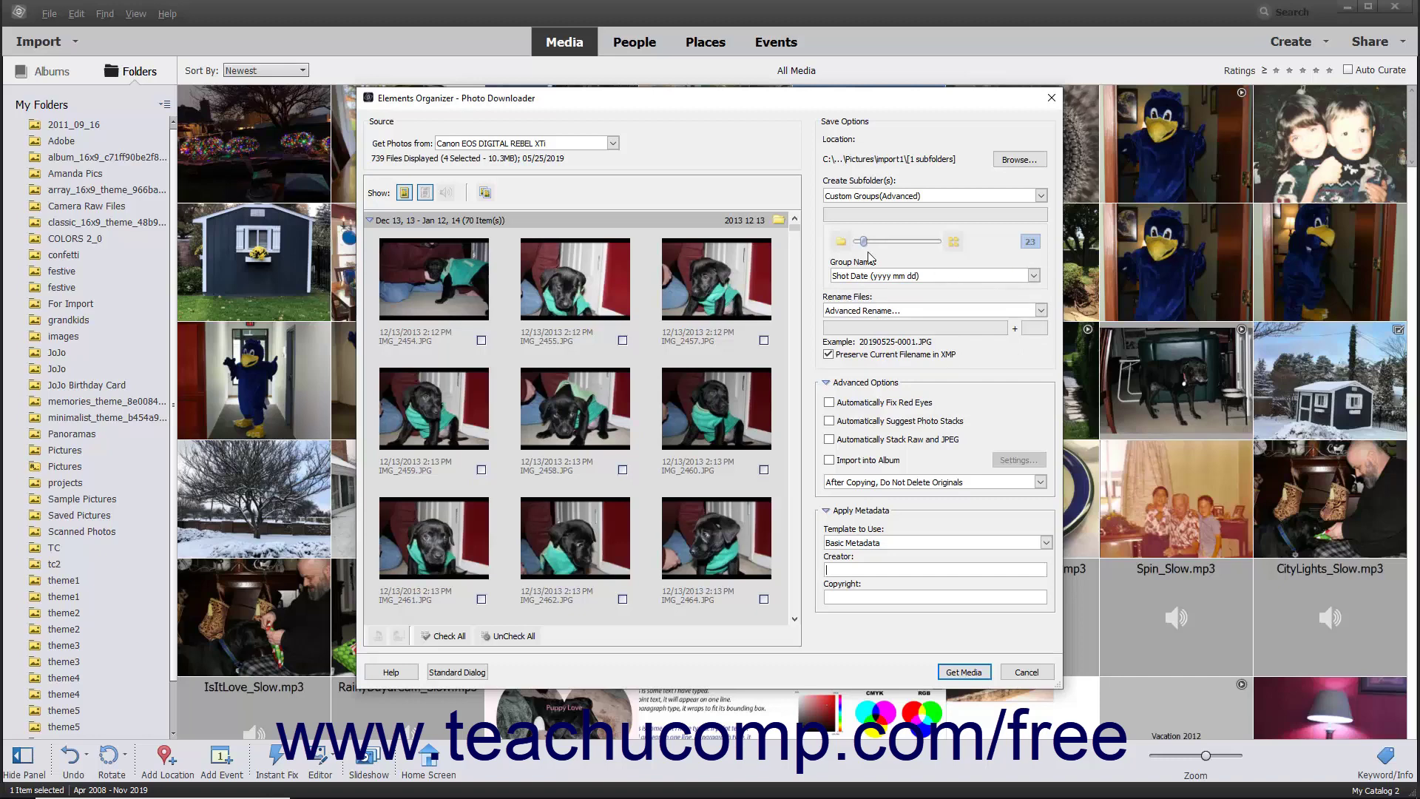
drag(864, 245, 866, 246)
Step: Change the group name format to Custom Name and select the name of the first photo group
click(1034, 277)
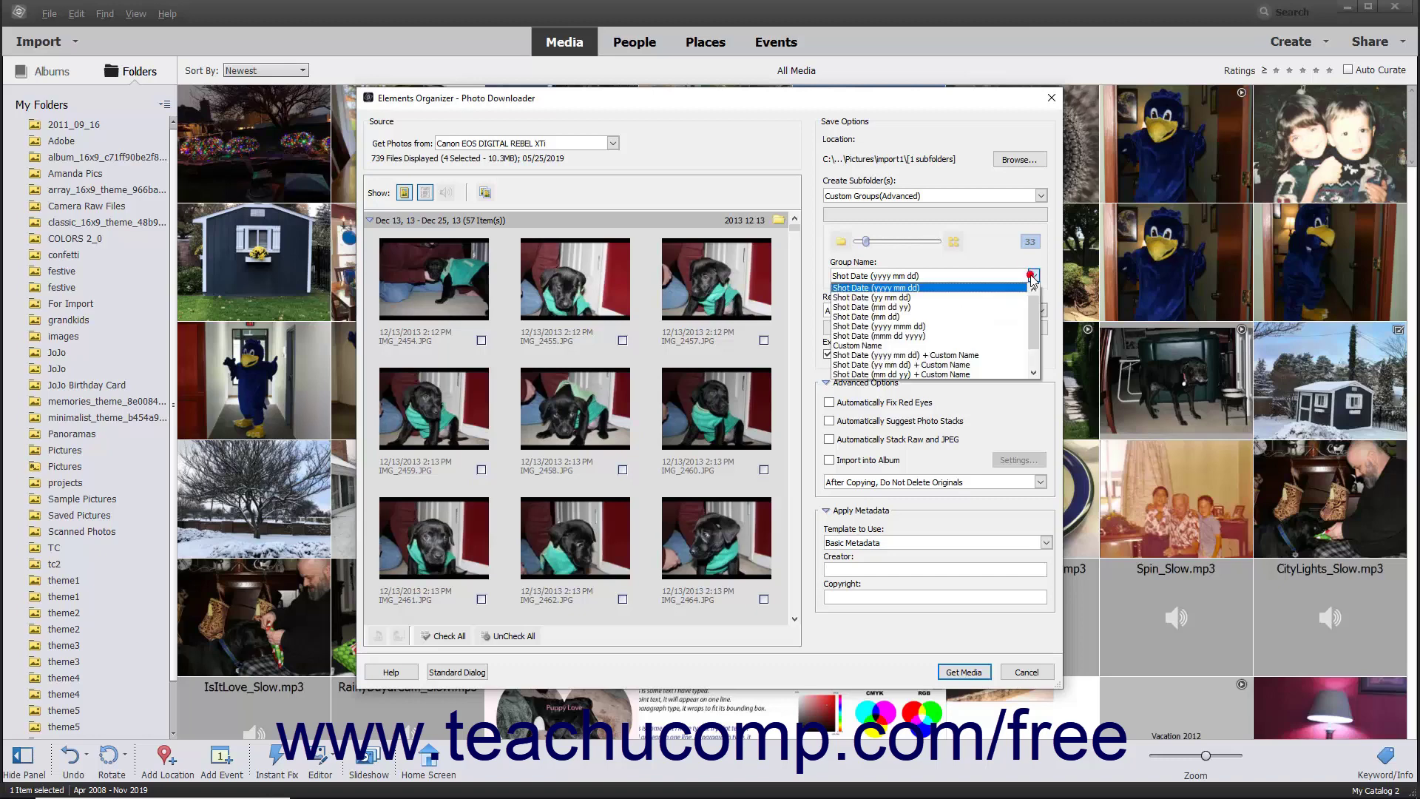
click(897, 346)
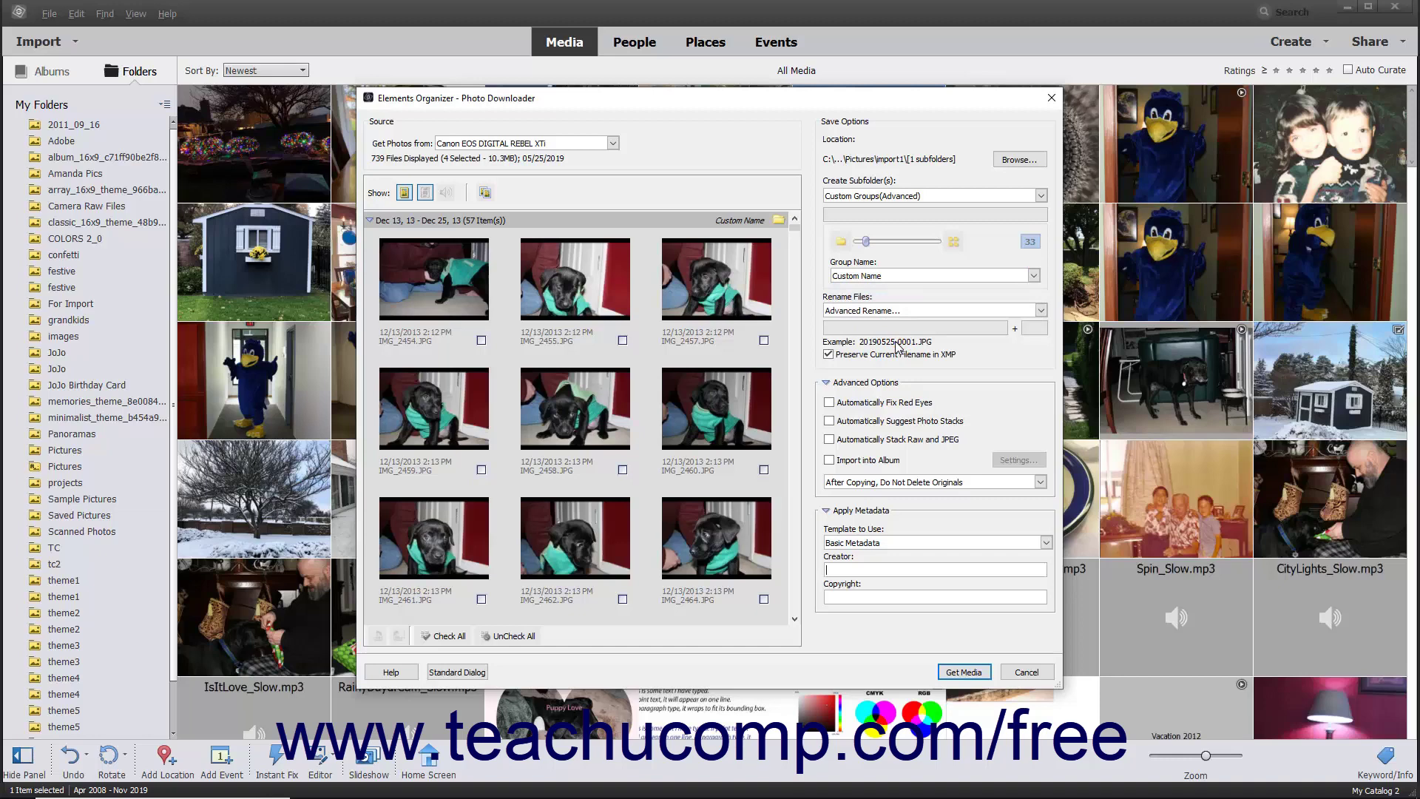
click(754, 222)
Step: Select IMG_2455.JPG, rotate it left, and rotate it back to the right
click(610, 287)
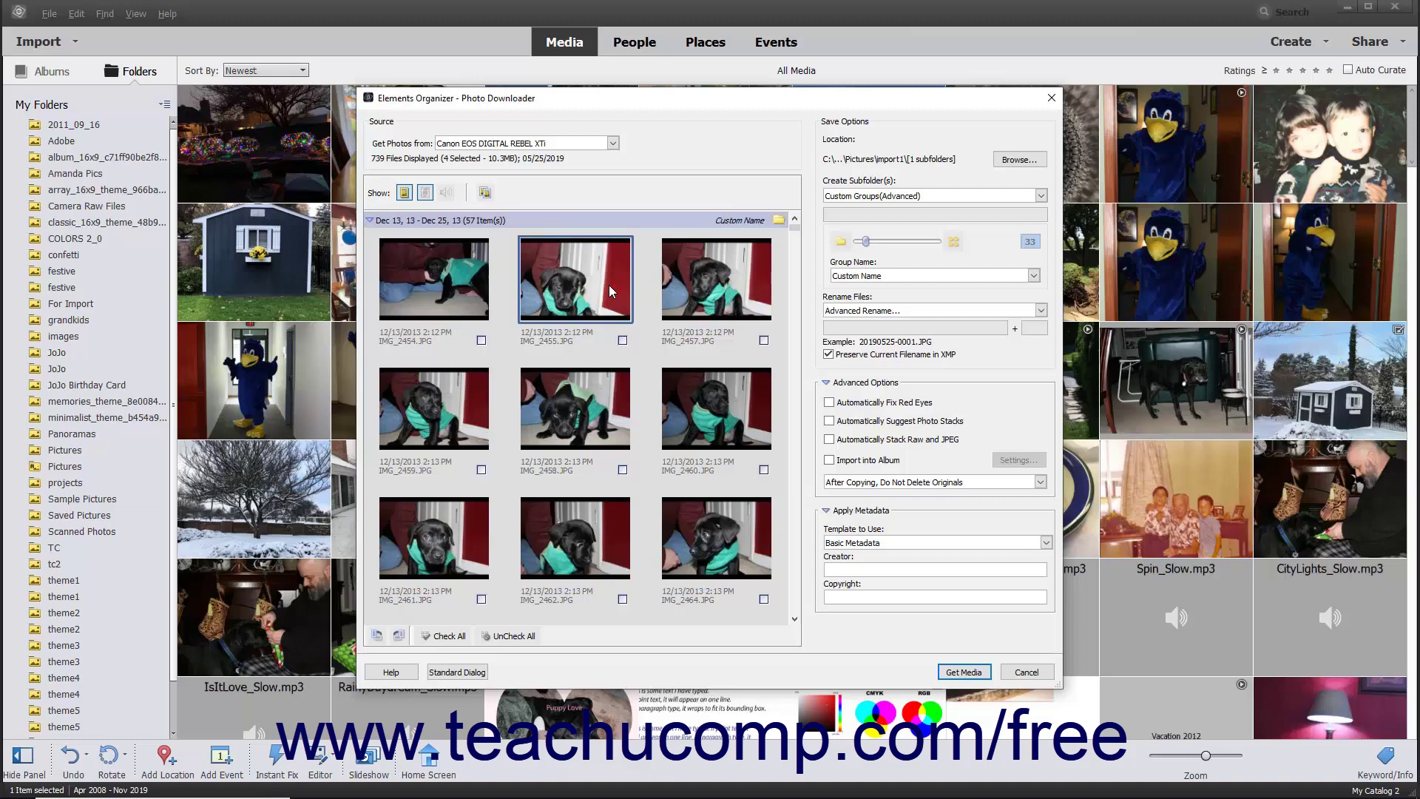
click(377, 635)
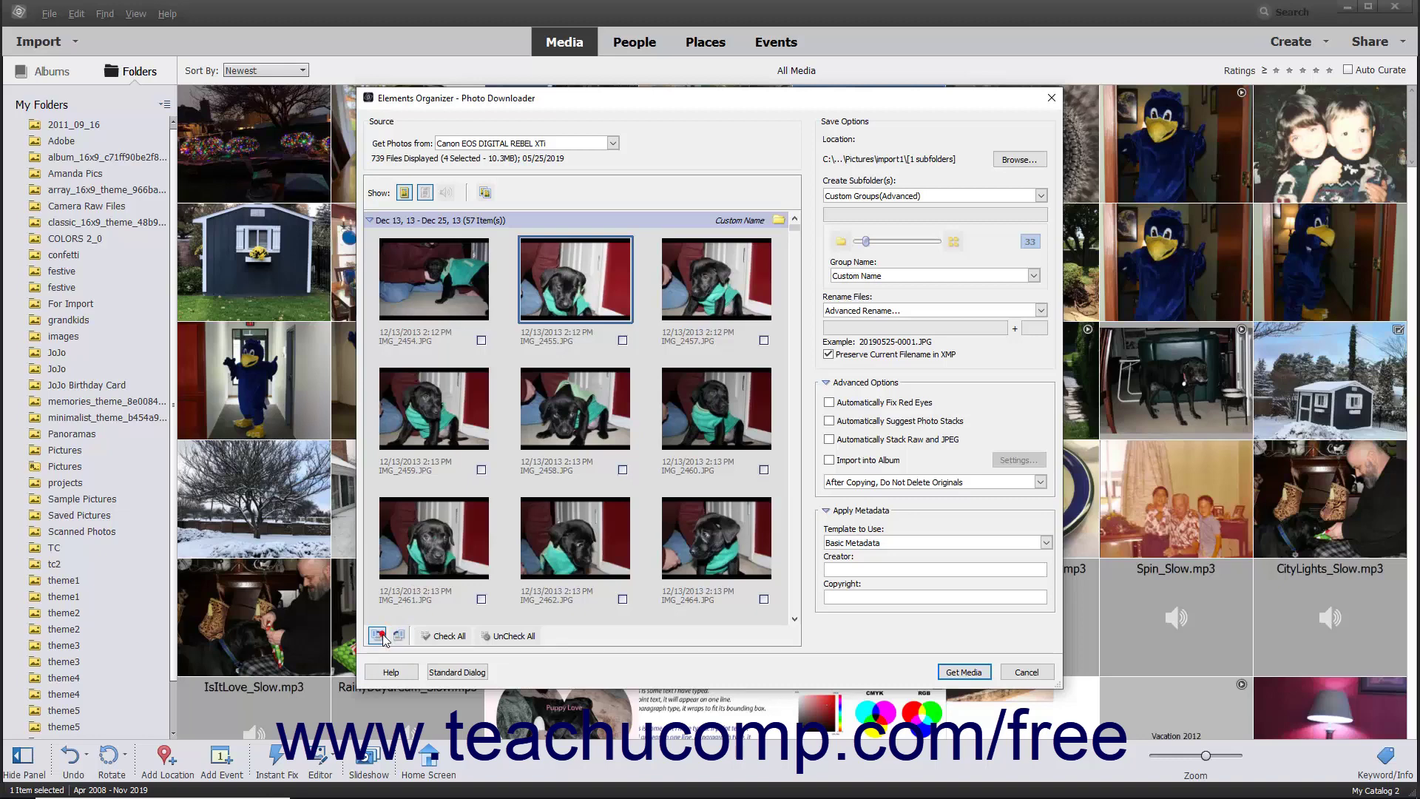
click(399, 637)
Step: Enable Import into Album with Floral Pics as the target album, then disable the album import again
click(826, 383)
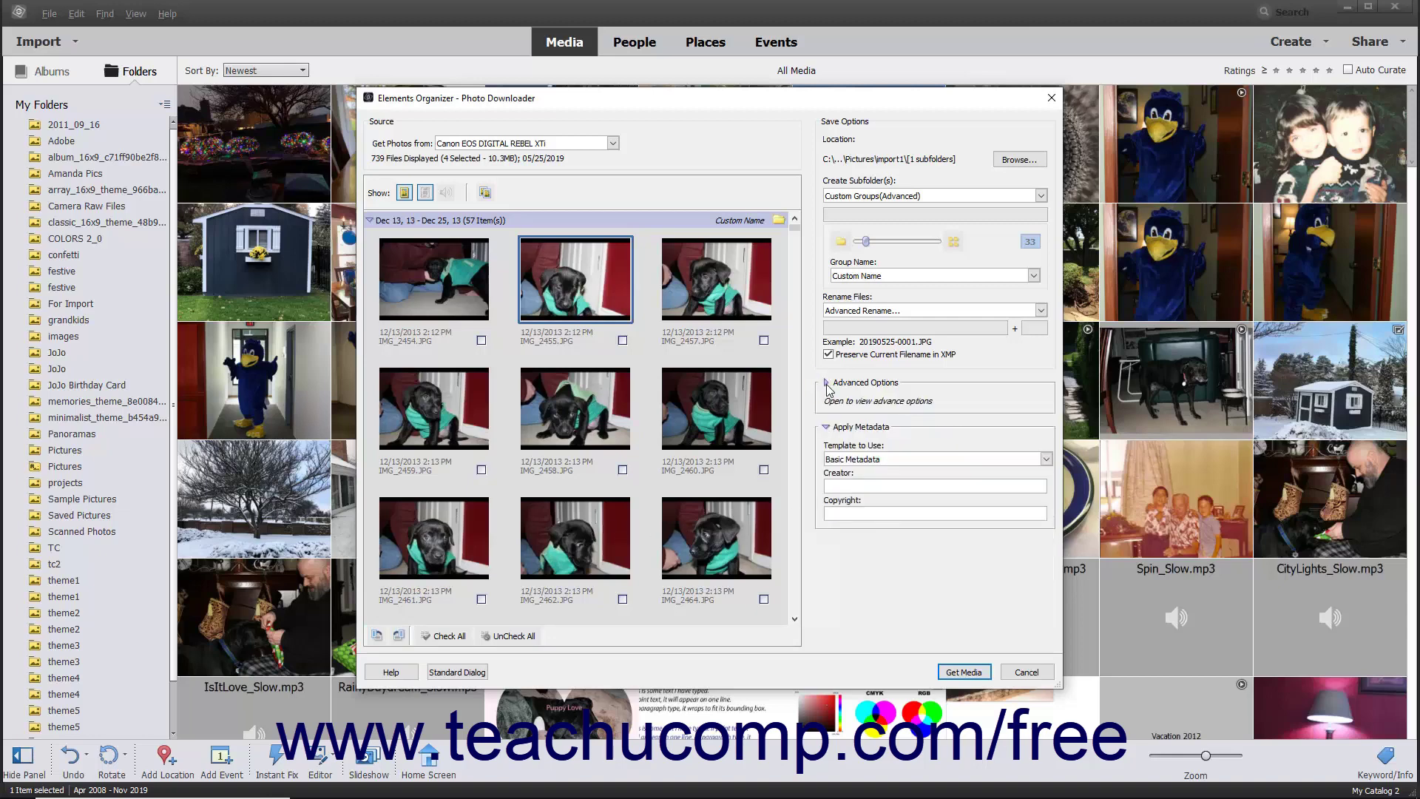
click(826, 383)
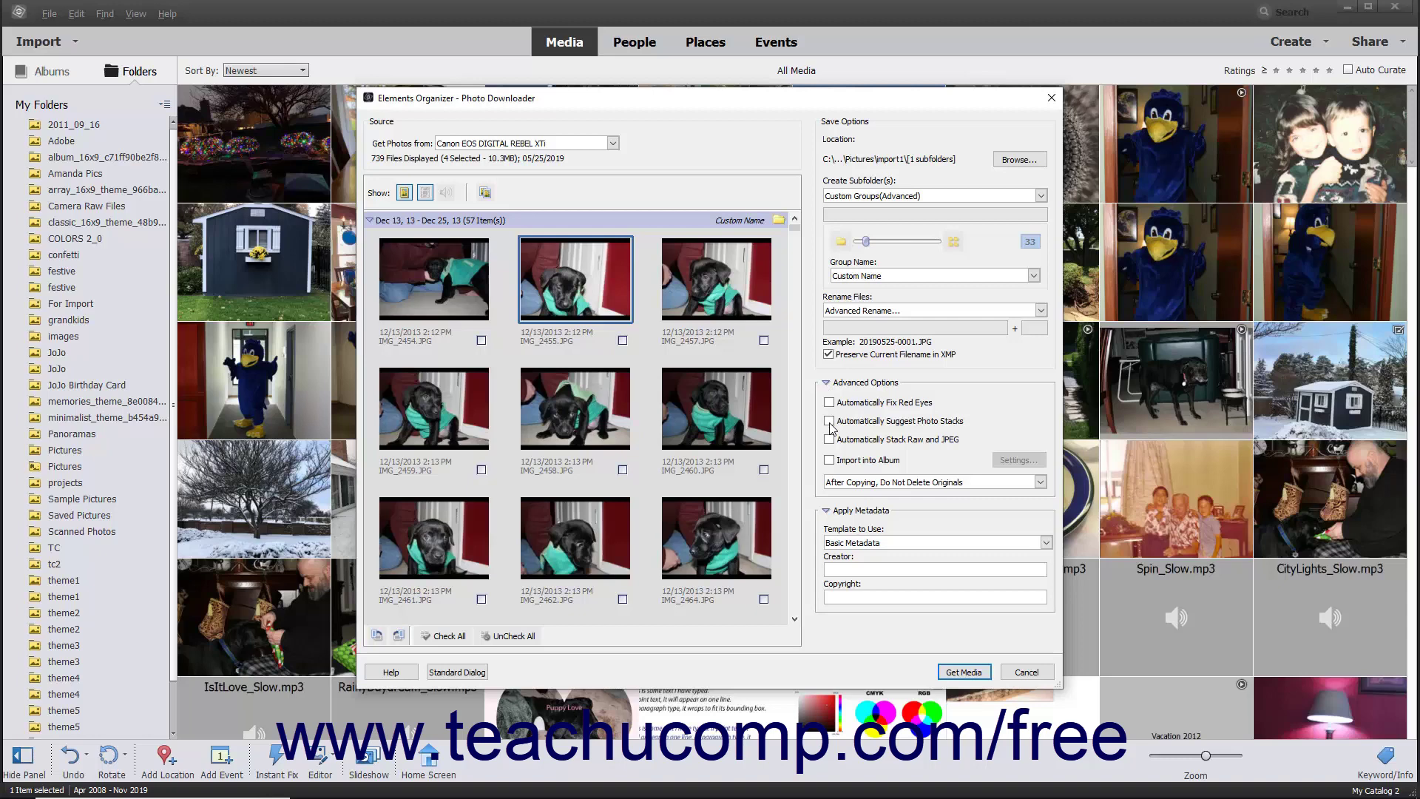
click(830, 460)
click(1006, 463)
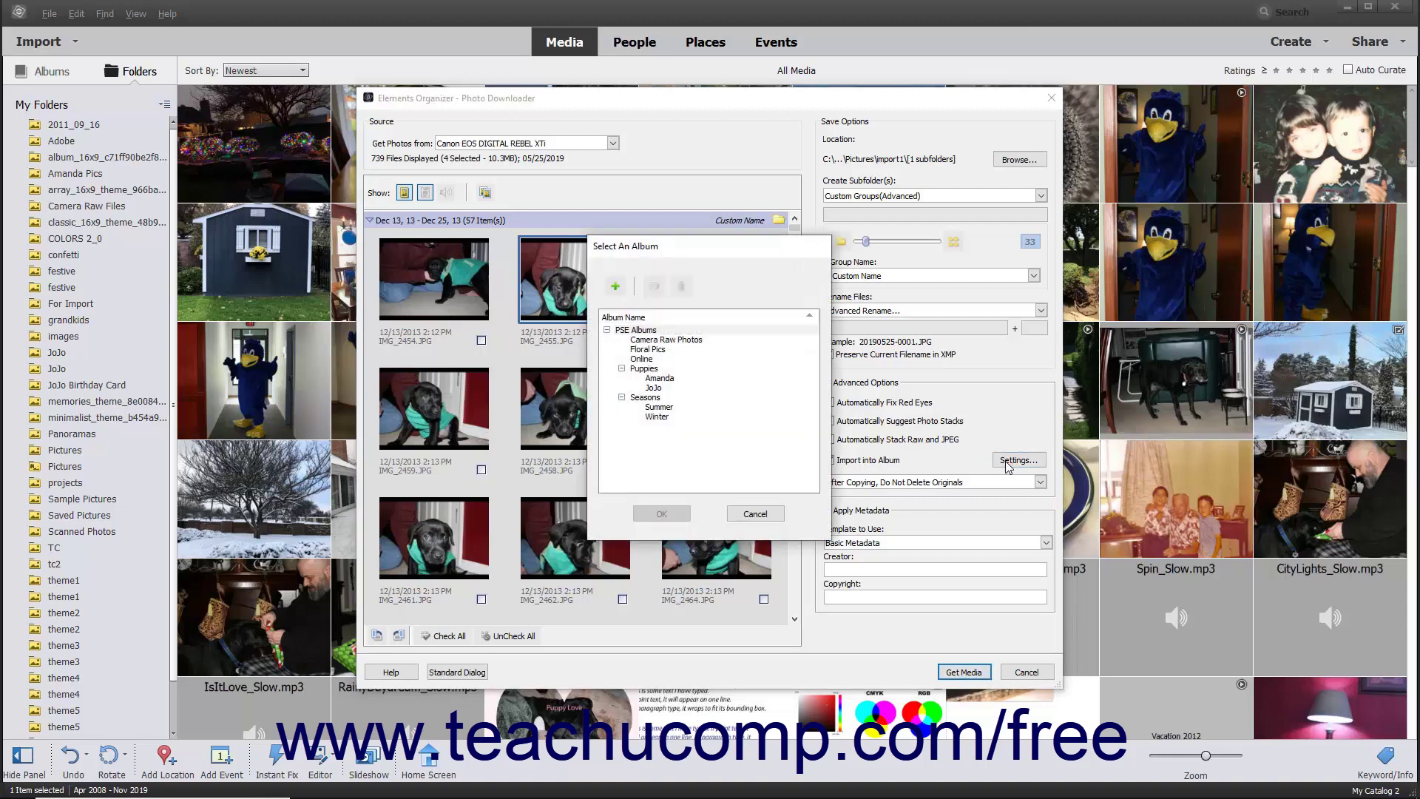
click(651, 350)
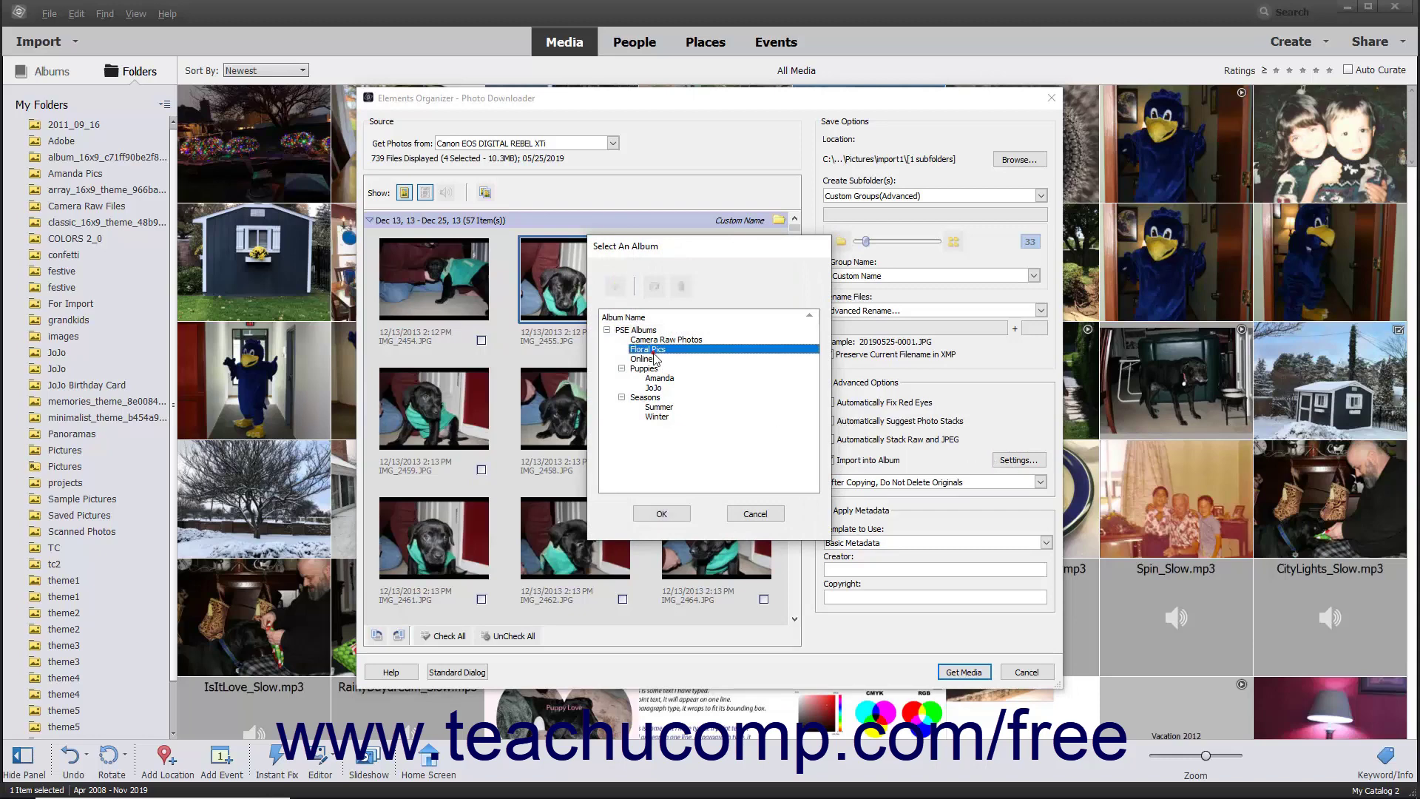
click(662, 515)
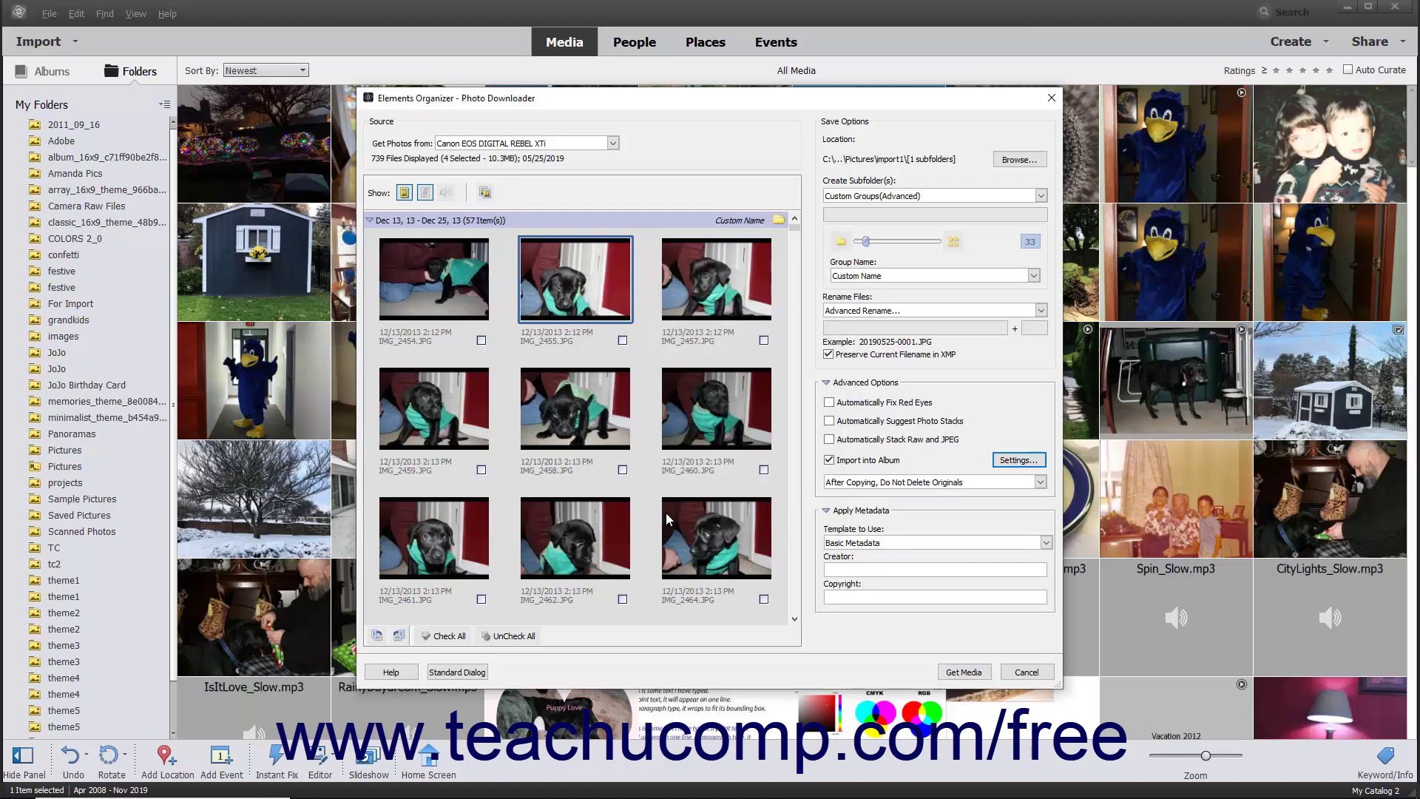
click(869, 460)
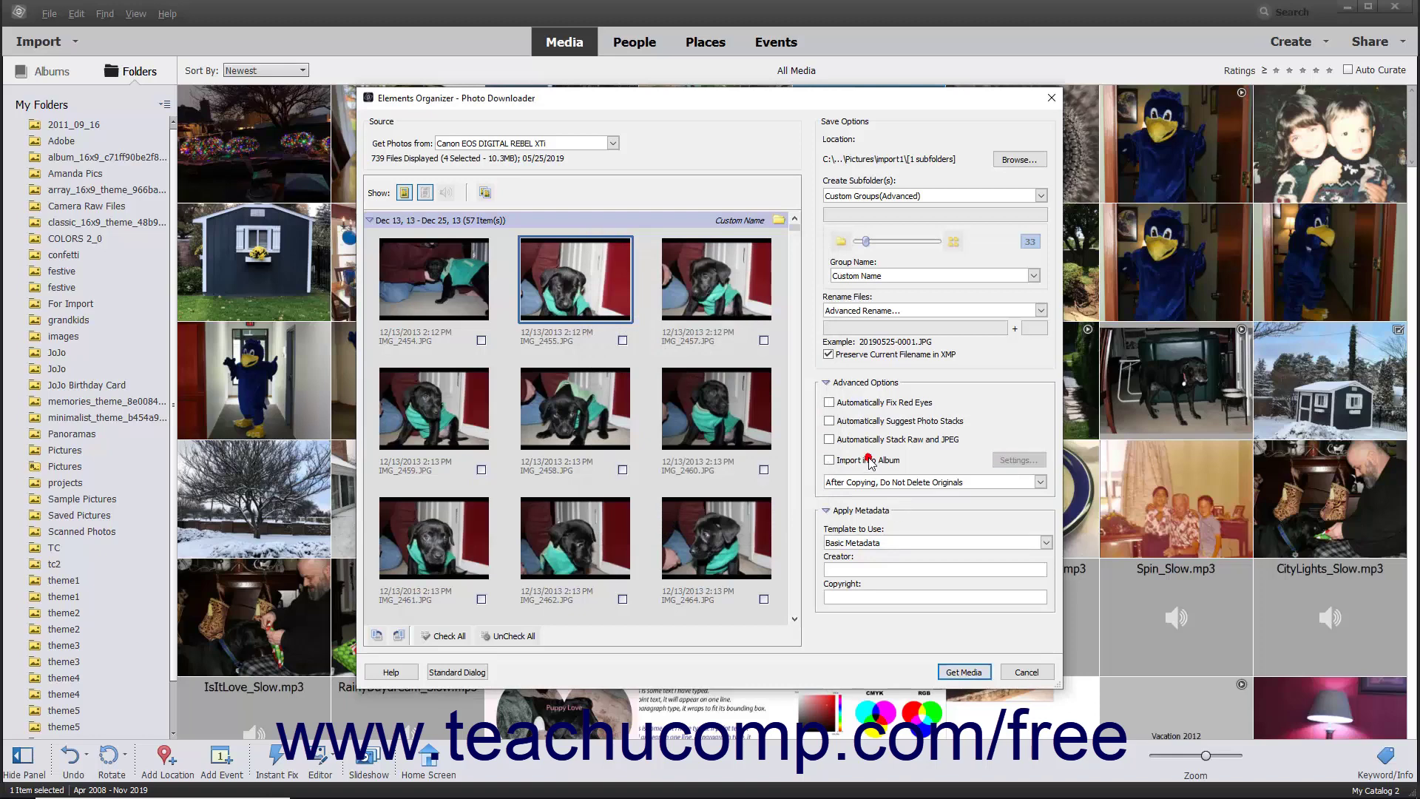
Step: Choose Basic Metadata as the metadata template, leaving the Creator and Copyright entries blank
click(1045, 543)
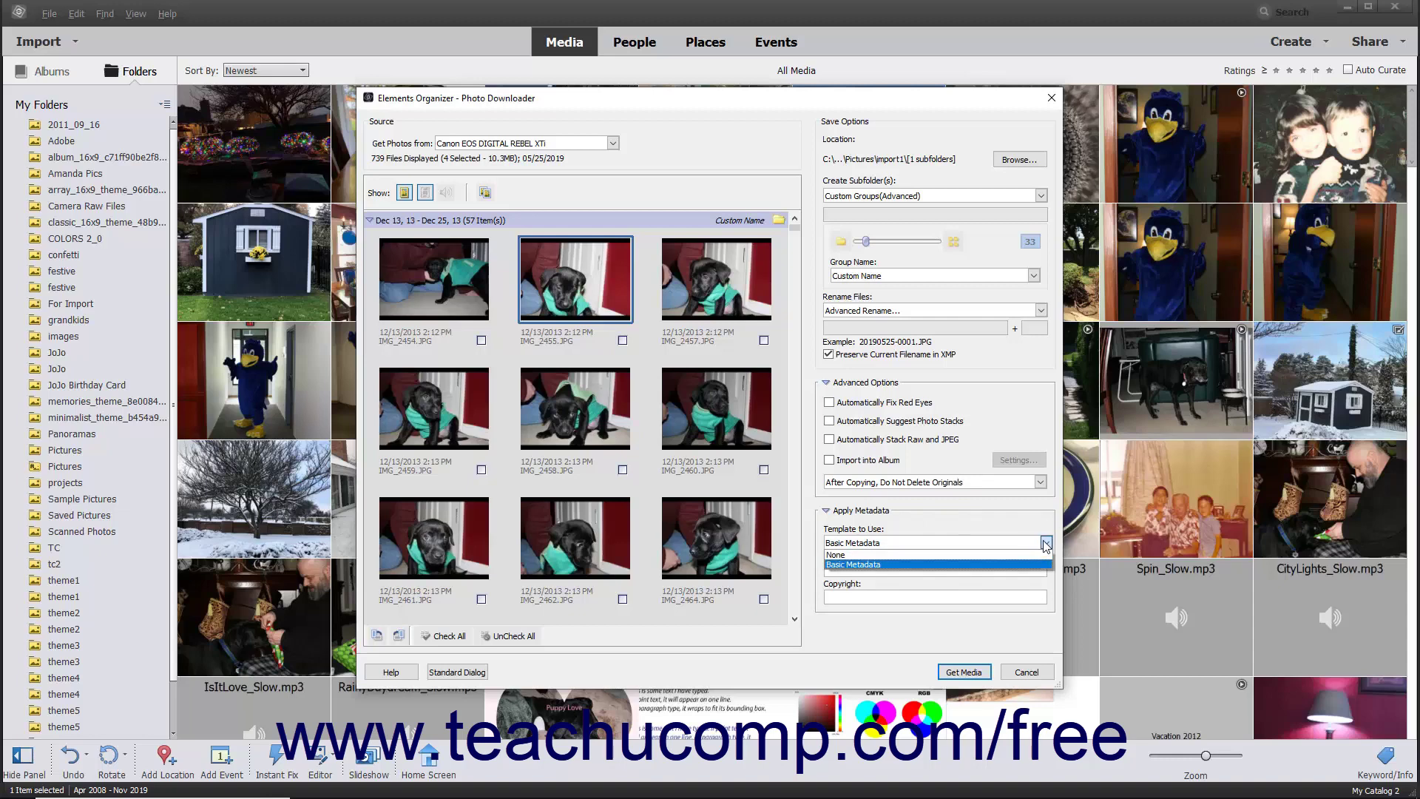
click(887, 564)
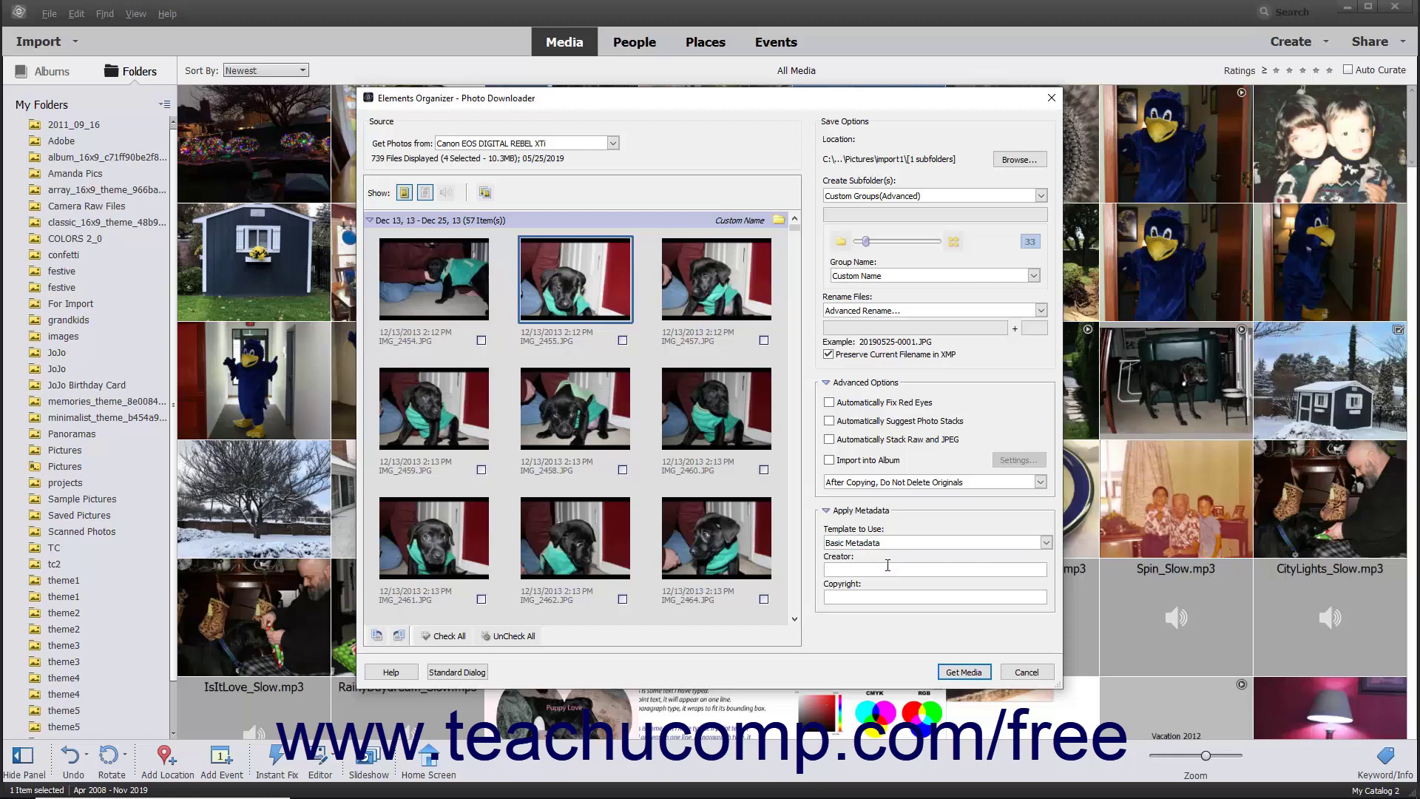
click(864, 597)
Step: Set subfolder creation to None and file renaming to Do not rename files
click(1040, 195)
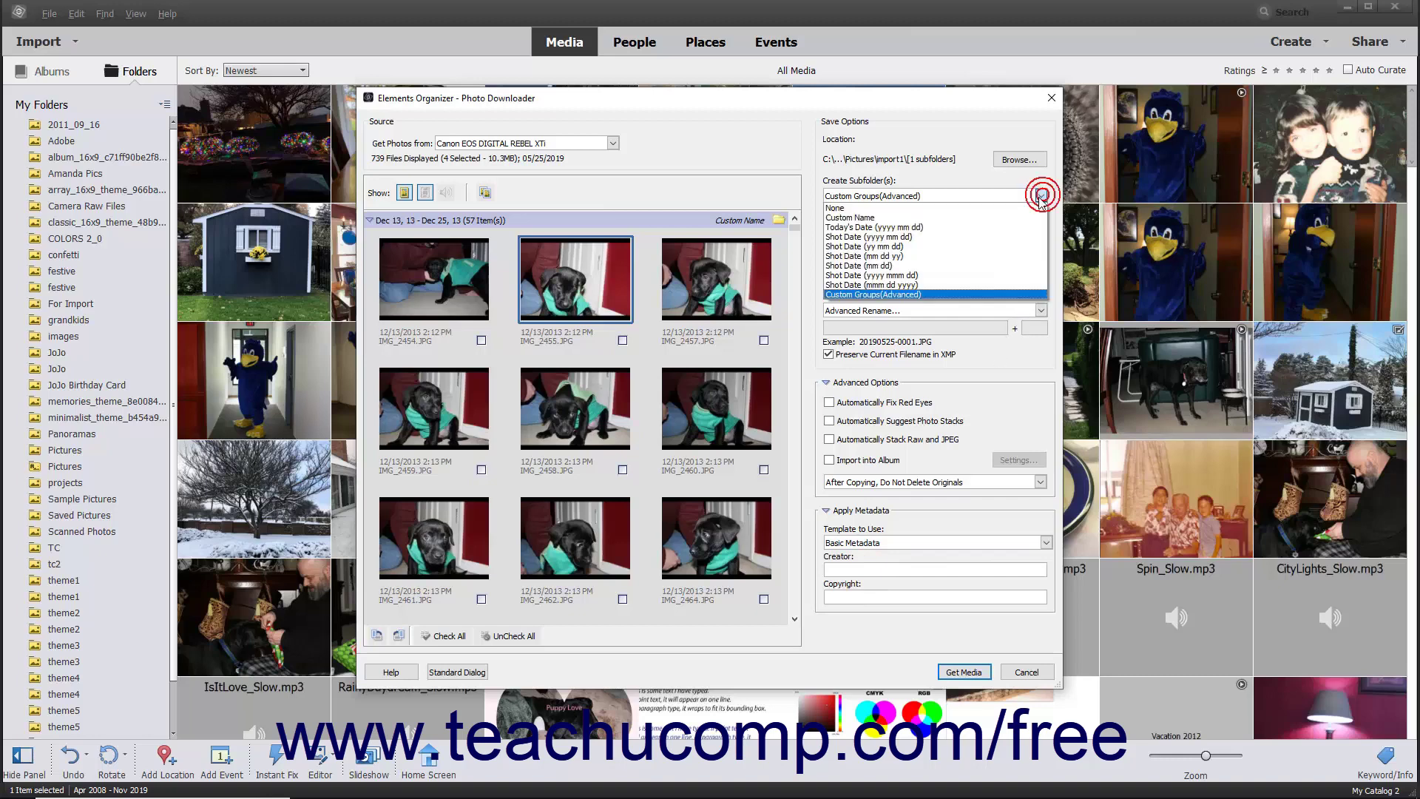
click(1033, 209)
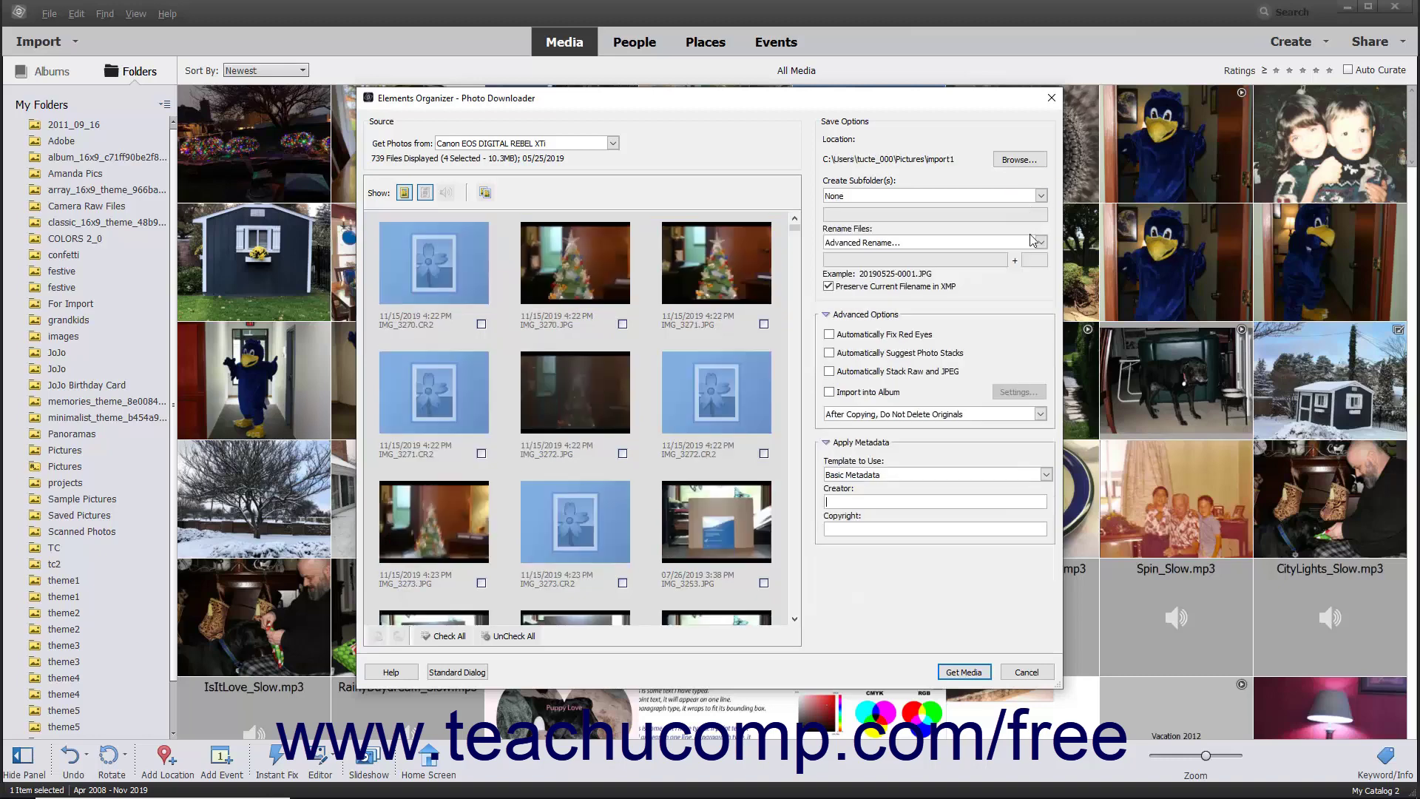
click(1041, 243)
scroll(960, 298, up, 3)
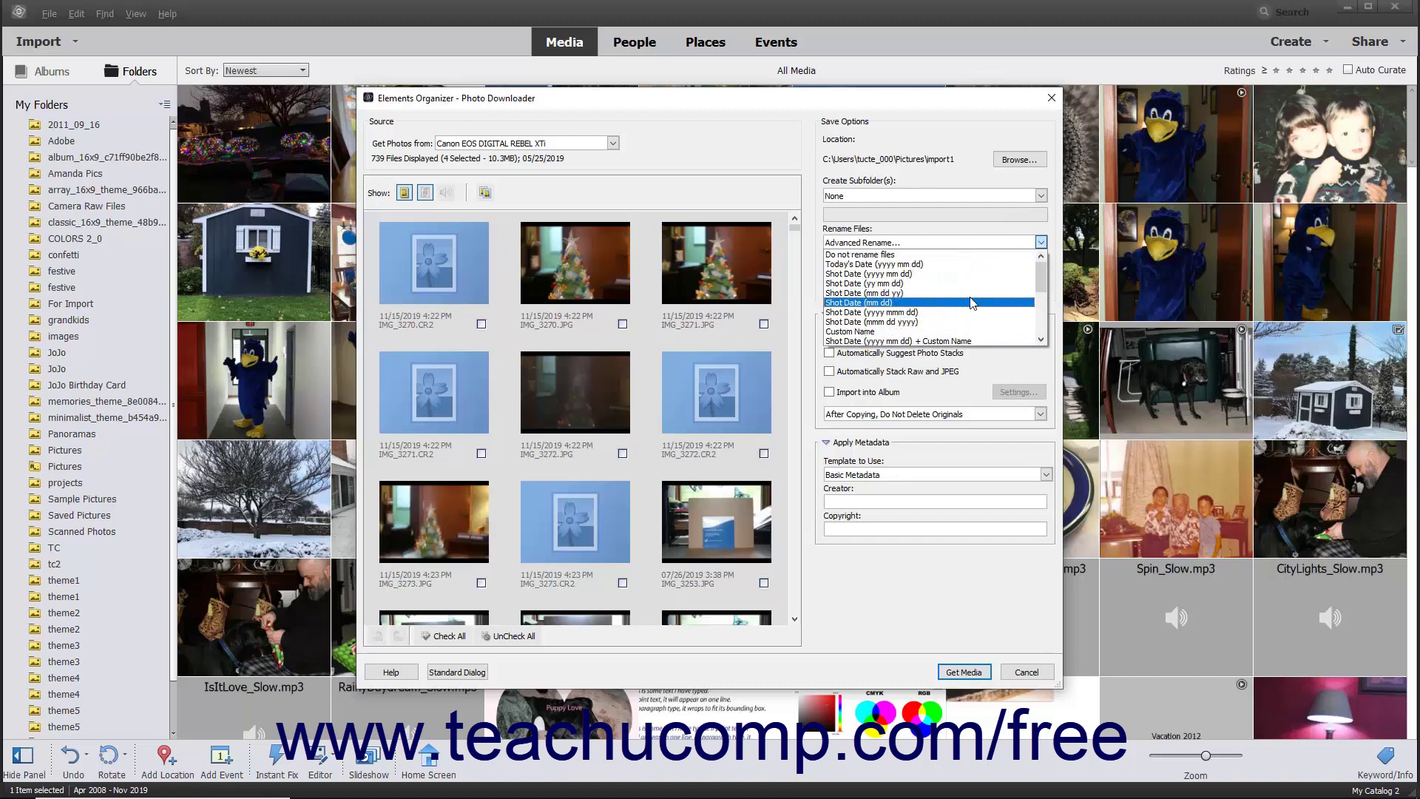
click(912, 254)
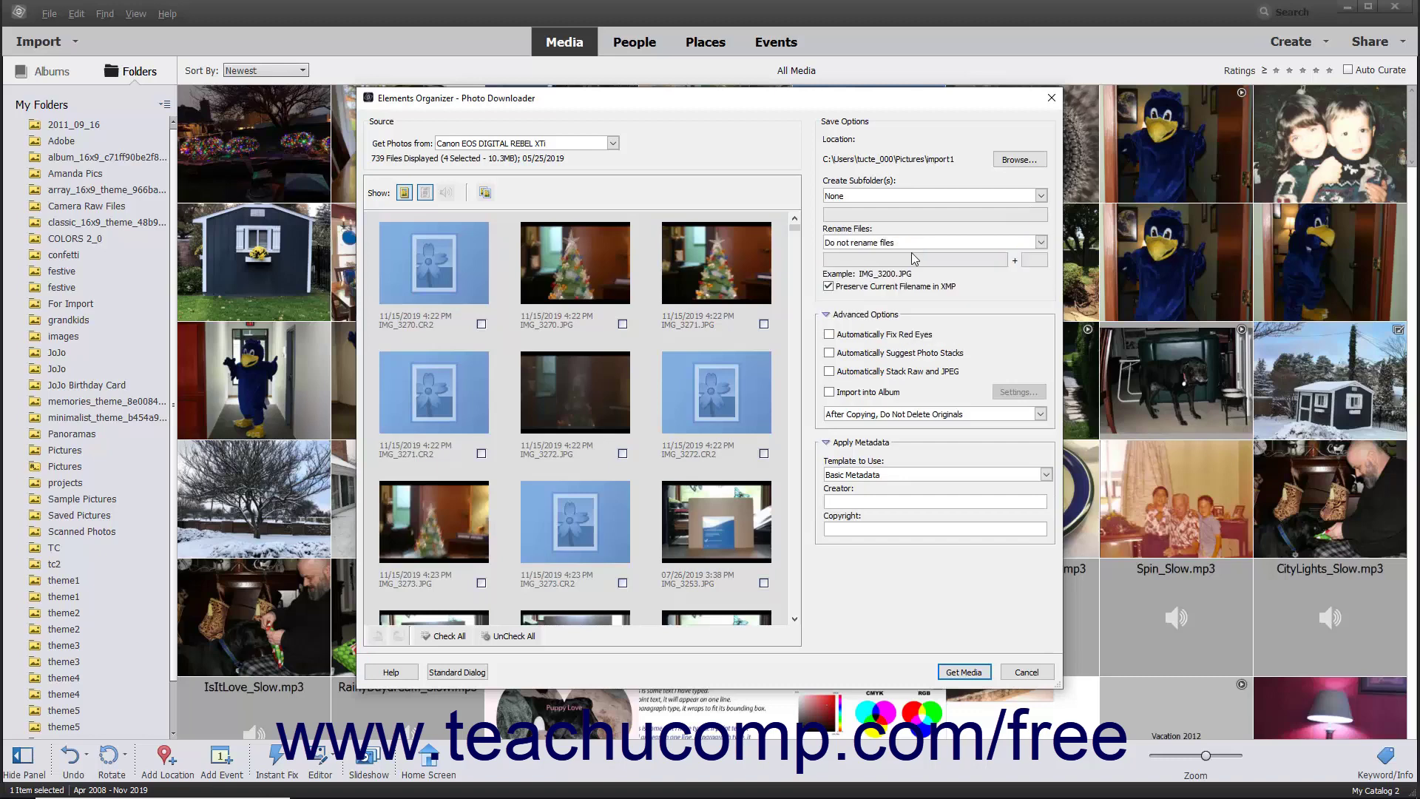
Step: Collapse the Apply Metadata and Advanced Options sections and start importing the selected photos from the camera
click(827, 442)
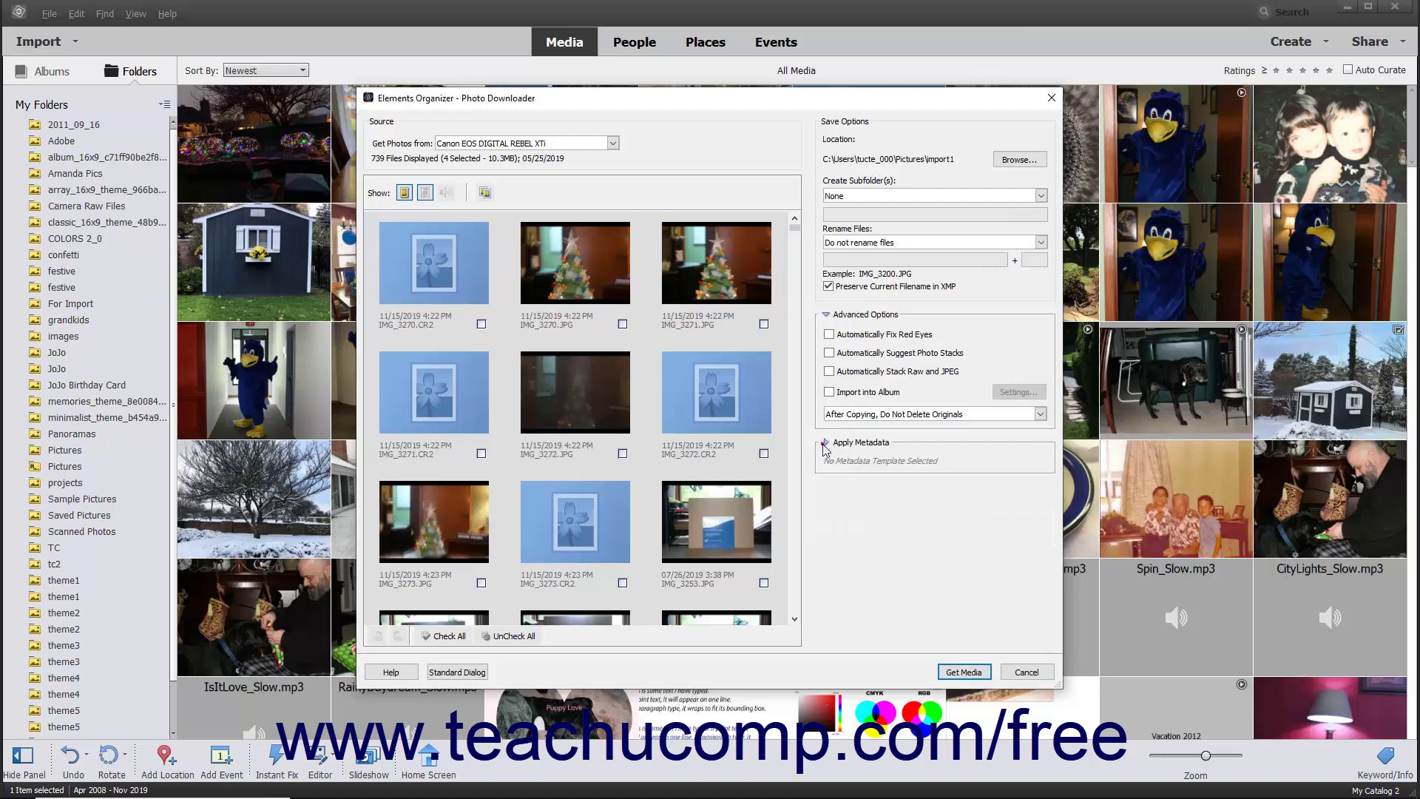
click(826, 316)
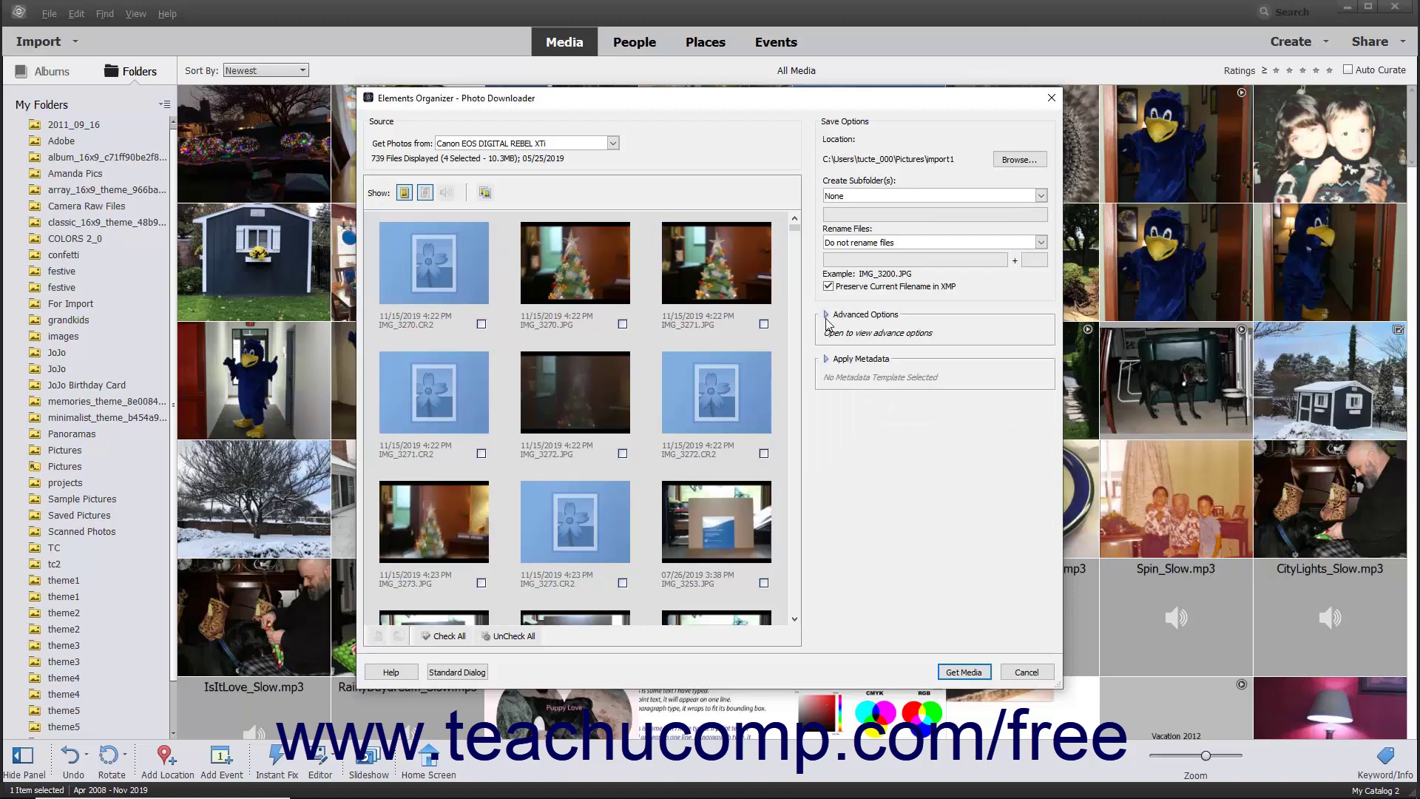
click(963, 672)
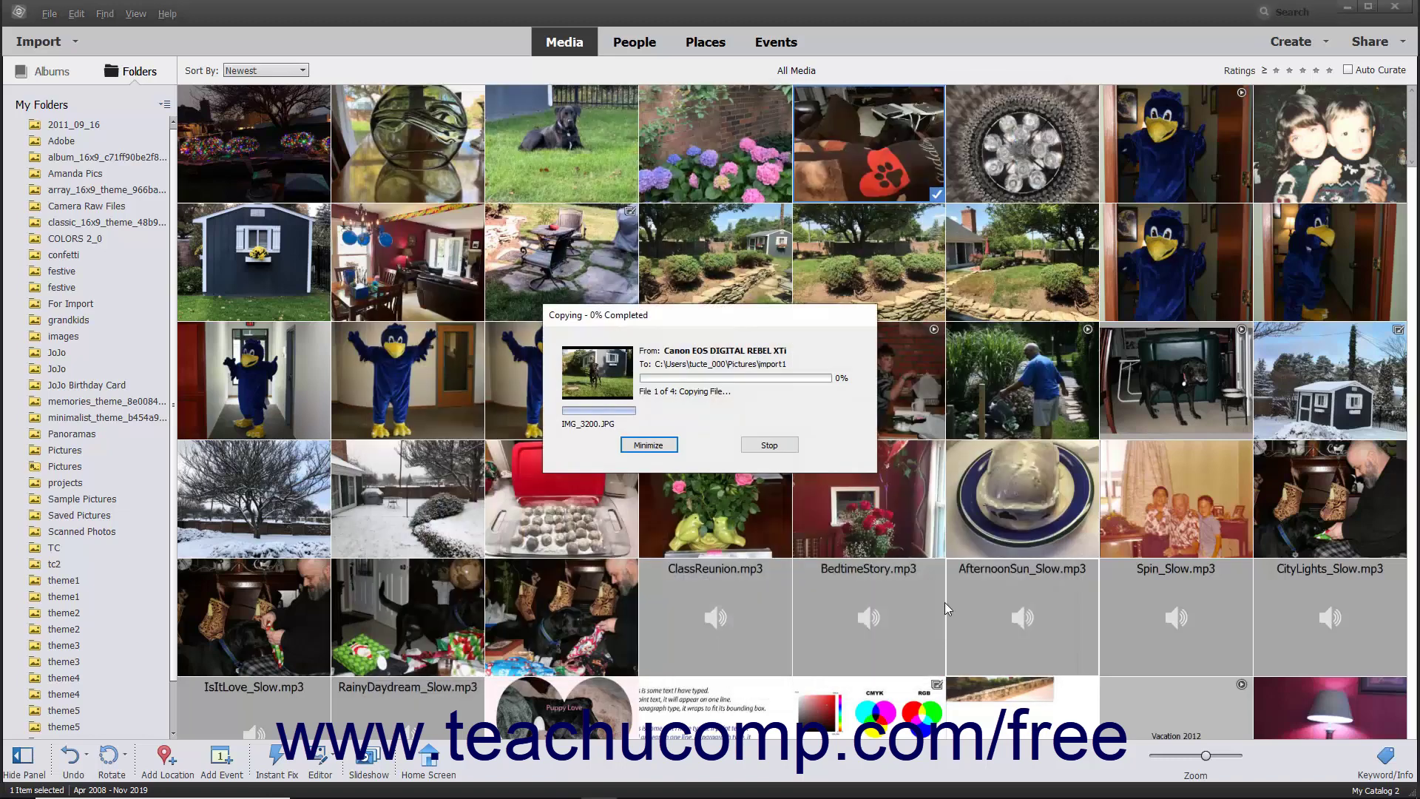